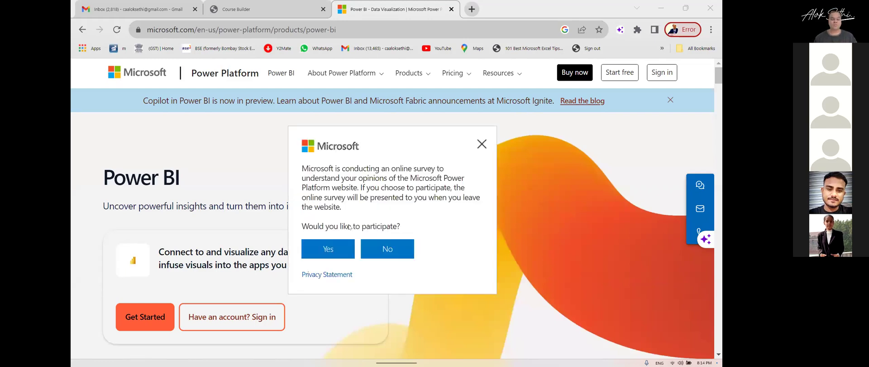
- Decline the website survey and open the Power BI getting-started page from the product page
click(390, 248)
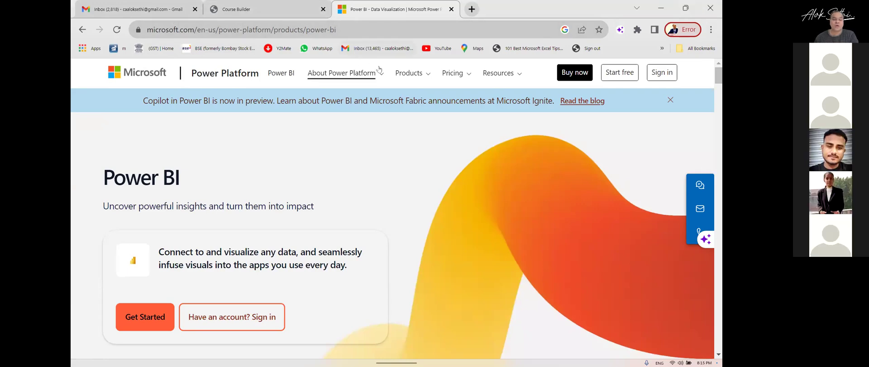
scroll(375, 146, down, 1)
scroll(375, 146, down, 3)
scroll(101, 82, up, 2)
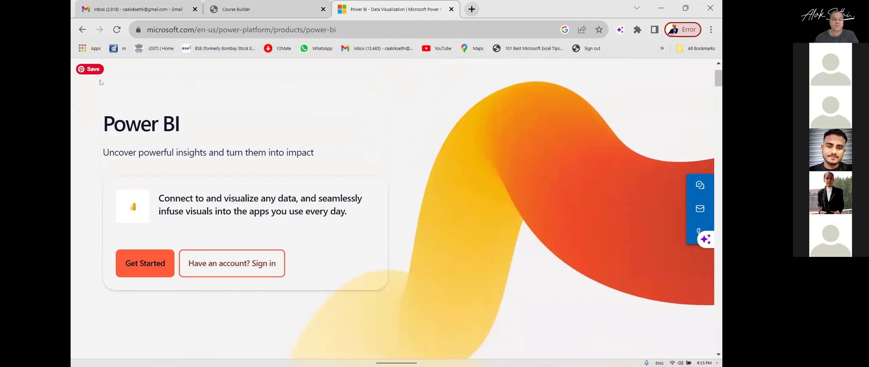
scroll(189, 120, down, 3)
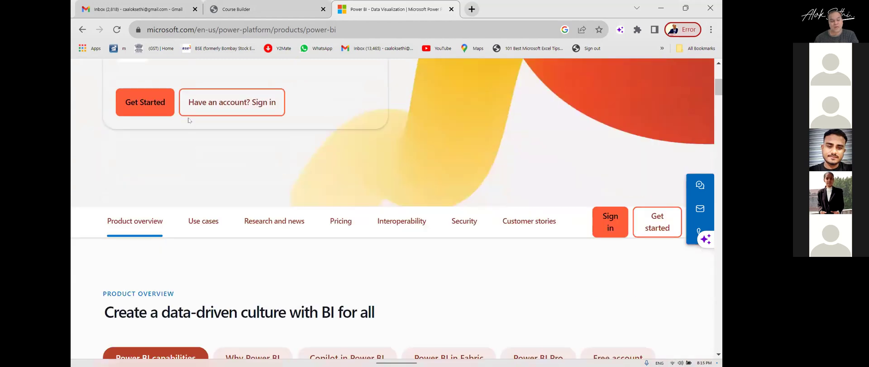
click(127, 110)
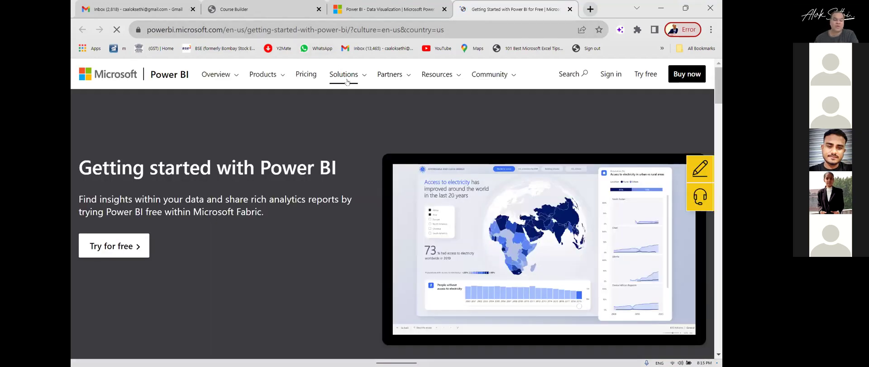
- View the free-trial sign-up form and examine the Getting started with Power BI page down to its footer links
click(126, 246)
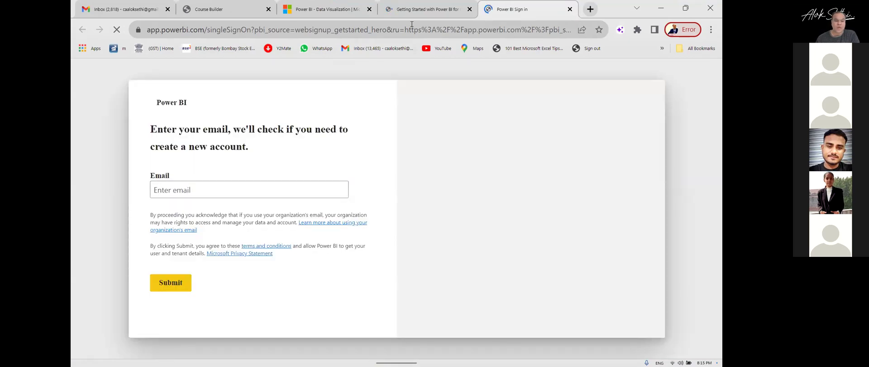
click(425, 10)
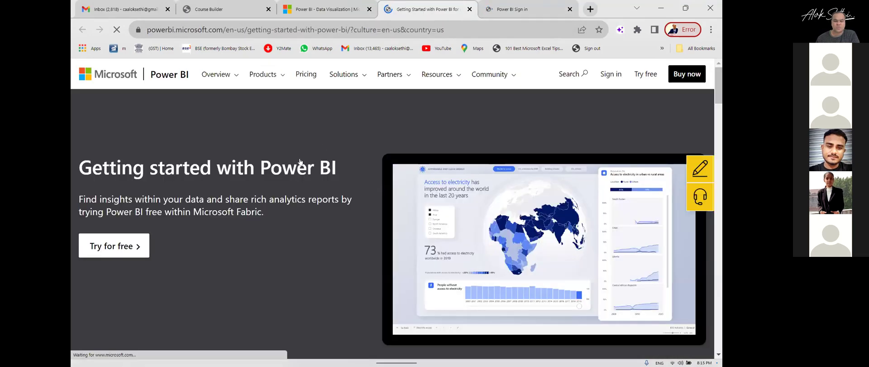
scroll(312, 170, down, 5)
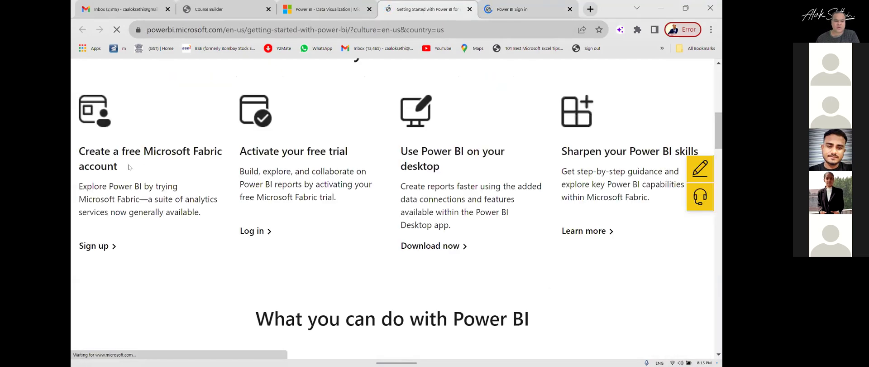
scroll(268, 137, down, 2)
scroll(268, 138, down, 10)
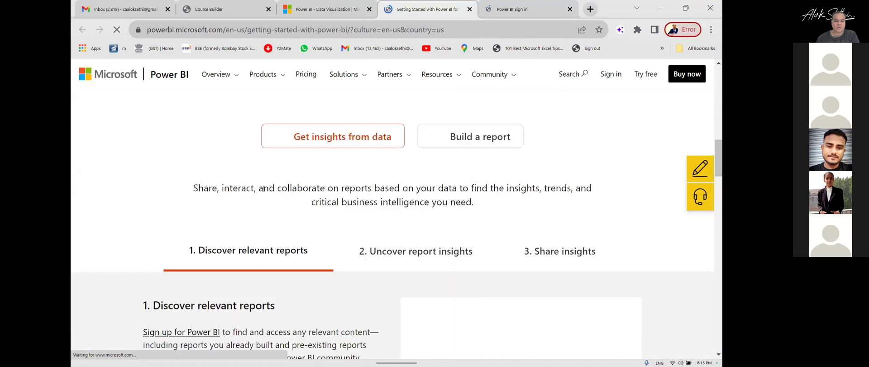
scroll(264, 192, down, 5)
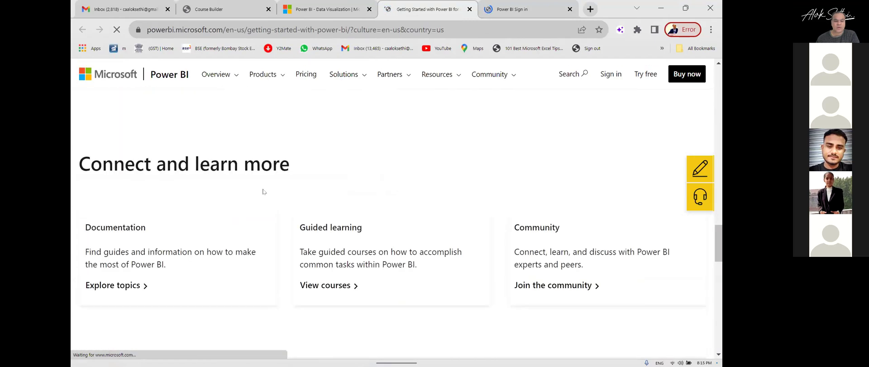
scroll(263, 192, down, 8)
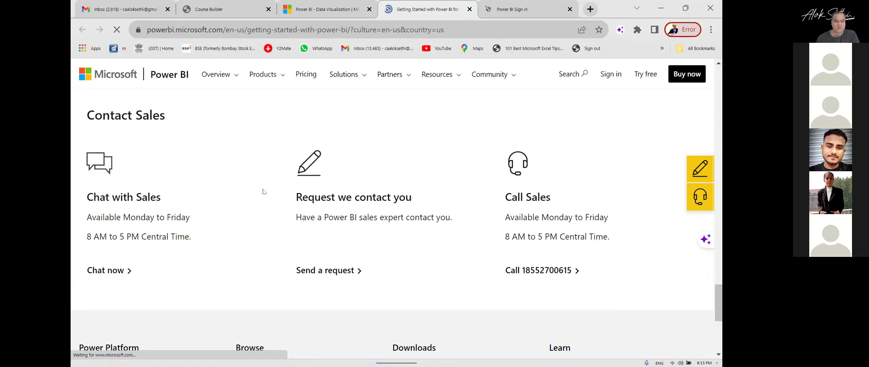
scroll(278, 204, down, 5)
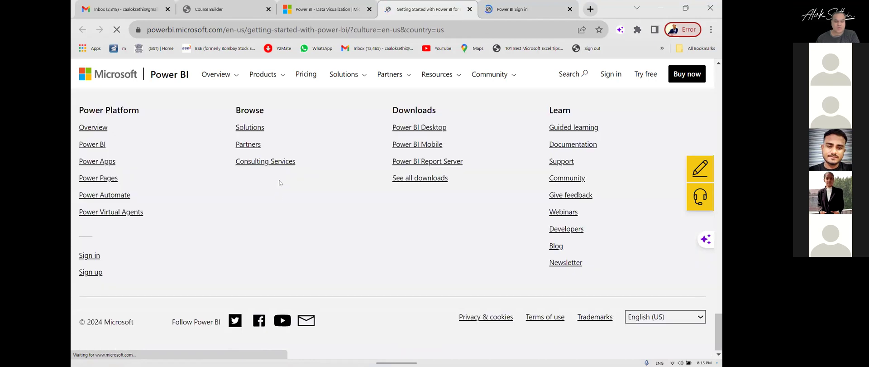
scroll(290, 177, up, 5)
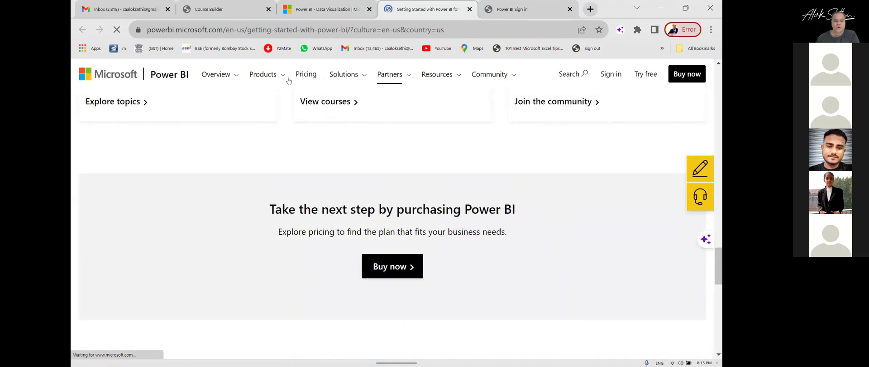
- Open the Power BI Desktop product page and close the Power BI sign-in page
click(280, 77)
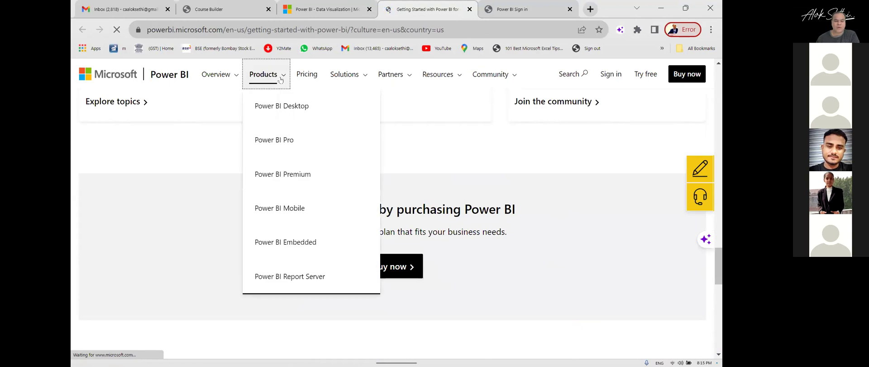
click(271, 112)
click(570, 9)
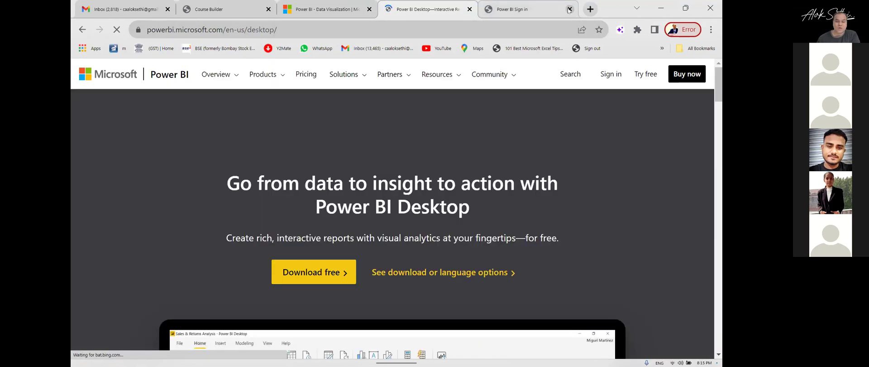
- Go to the free Power BI Desktop download in Microsoft Store and launch the installed app
click(292, 270)
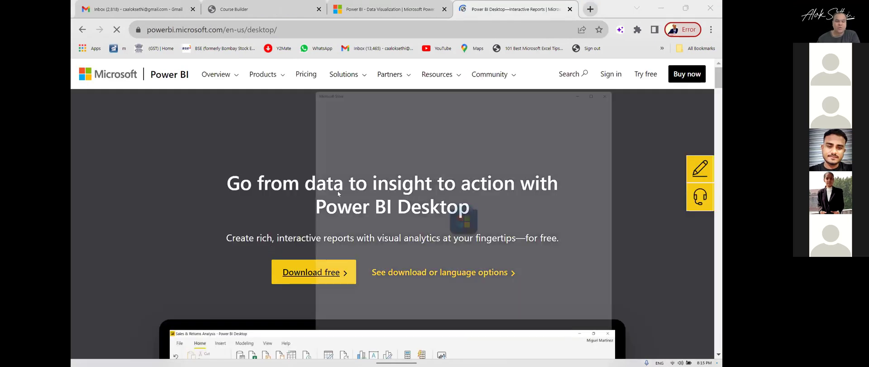
drag(402, 82, 292, 51)
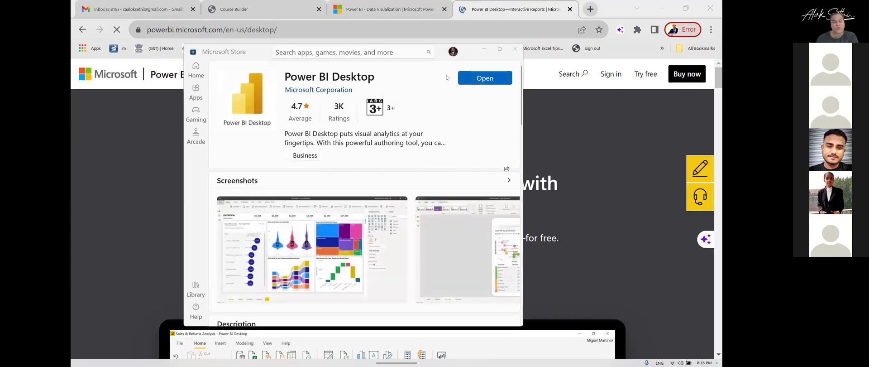
click(475, 80)
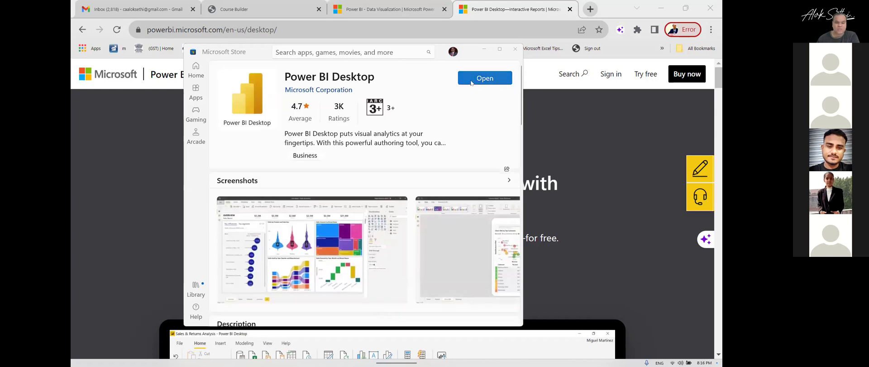
click(471, 83)
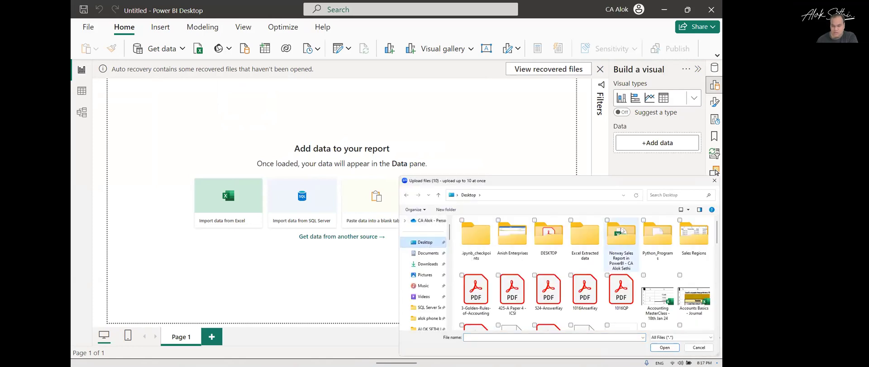
- Find the zipped Sales Regions folder on the Desktop and upload it
click(609, 264)
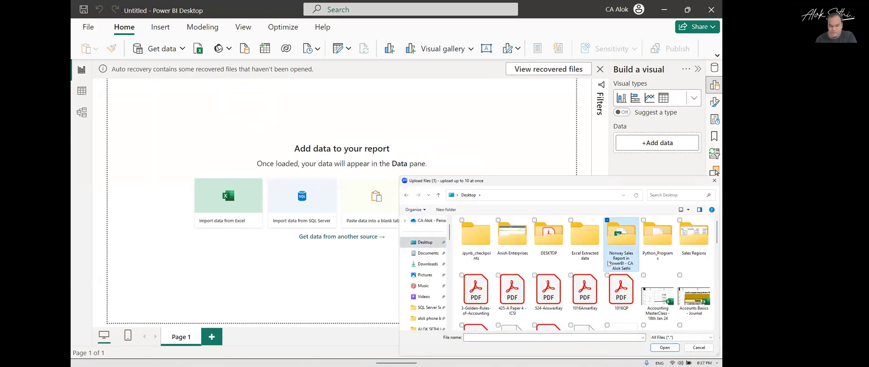
key(c)
key(i)
key(n)
key(v)
key(o)
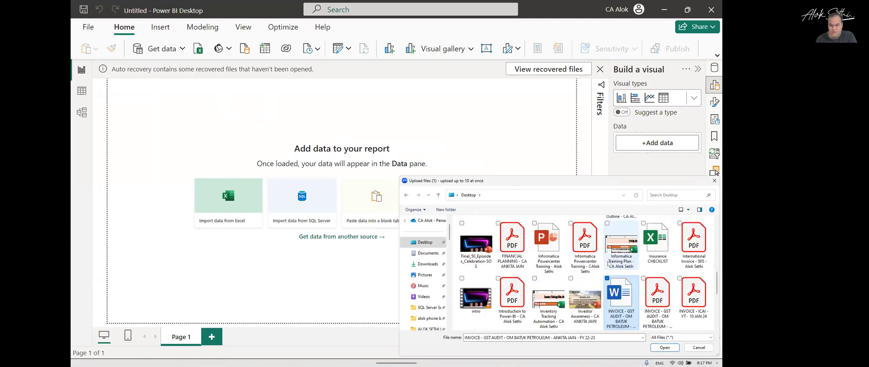
key(n)
key(o)
key(s)
key(a)
key(l)
key(e)
key(s)
key(space)
key(r)
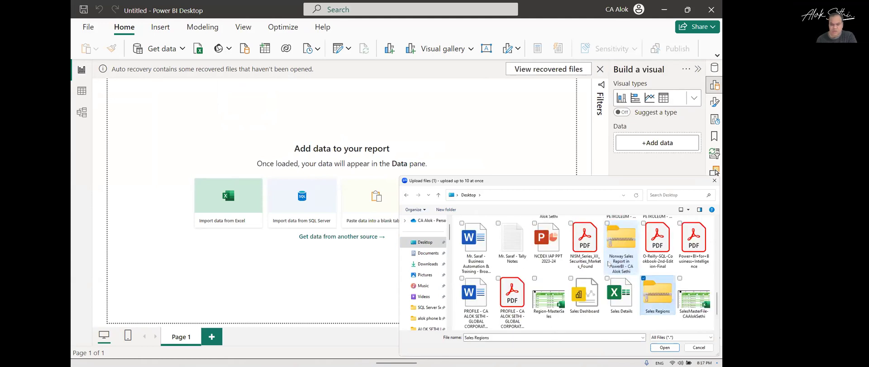
key(Return)
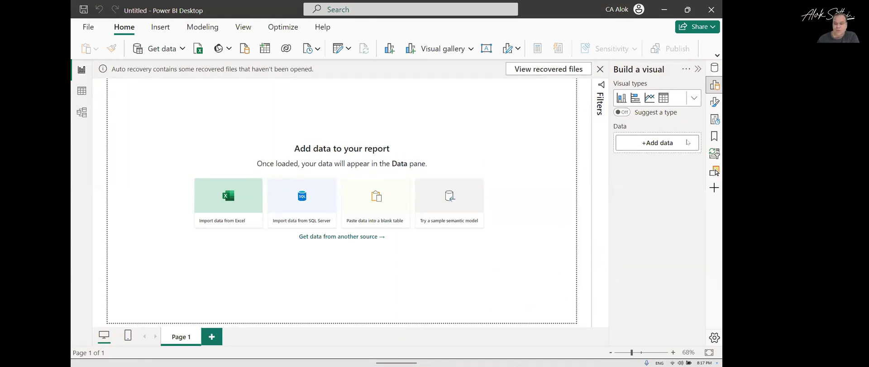
- Minimise all open windows, including Power BI Desktop, WhatsApp and Microsoft Store, to reach the Windows desktop
click(664, 10)
click(678, 8)
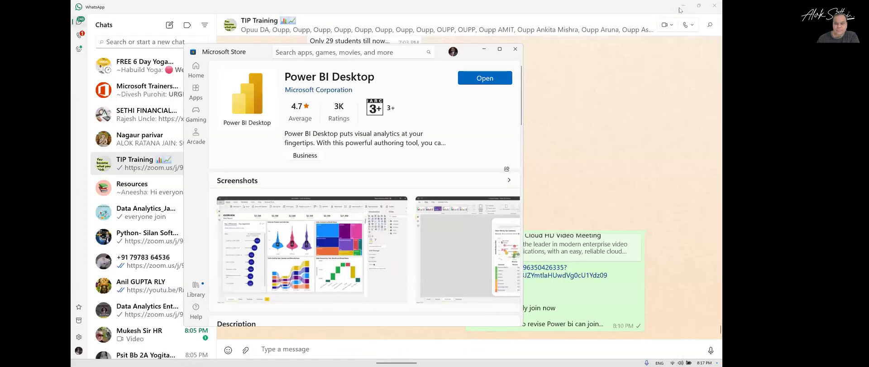
click(683, 7)
click(665, 13)
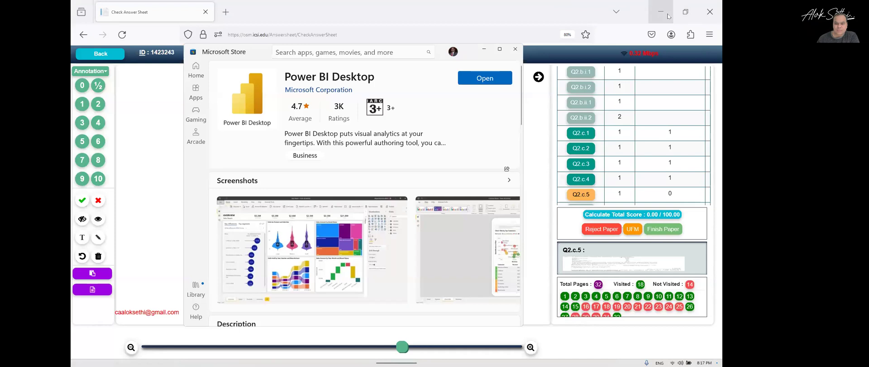
click(668, 15)
click(484, 49)
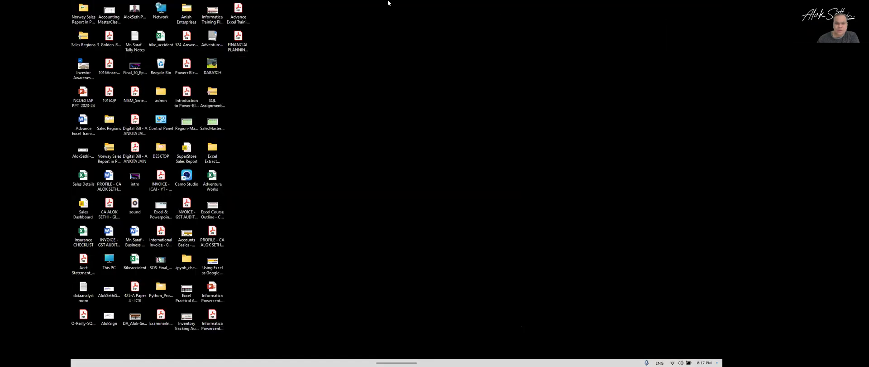
- Extract the zipped Sales Regions folder to C:\Users\admin\Desktop\Sales Regions, showing the extracted files when complete
click(80, 37)
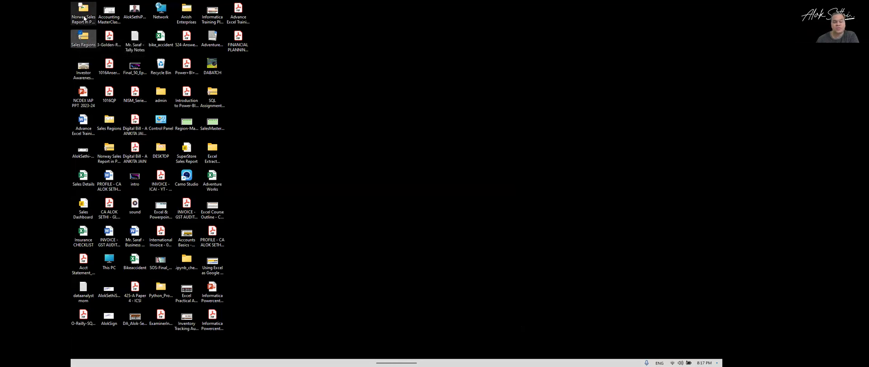
double_click(84, 42)
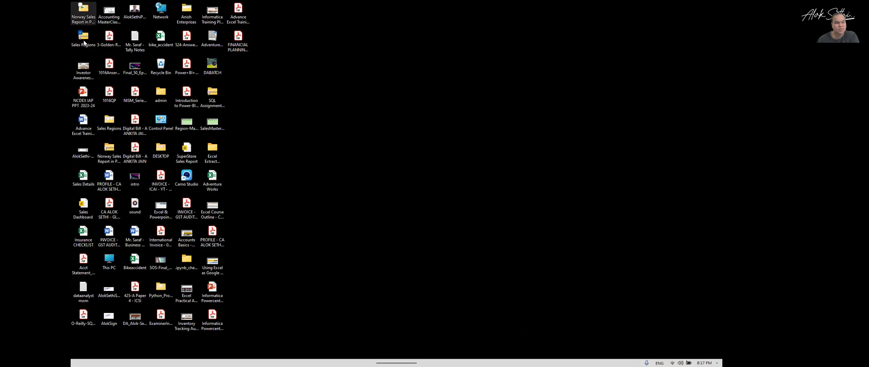
click(85, 40)
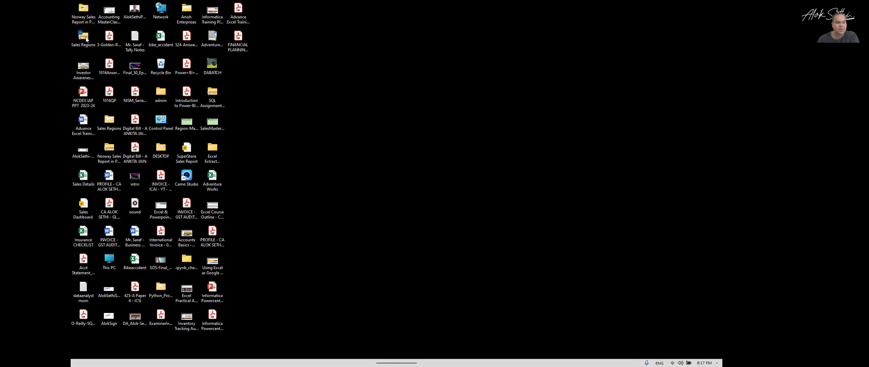
right_click(85, 39)
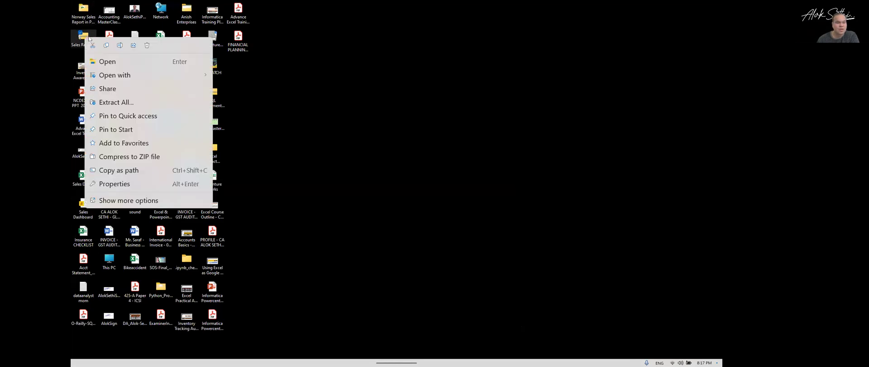
click(115, 103)
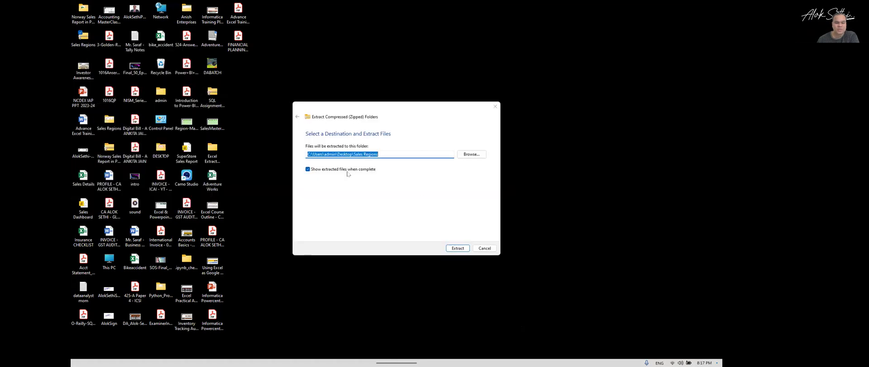
click(378, 156)
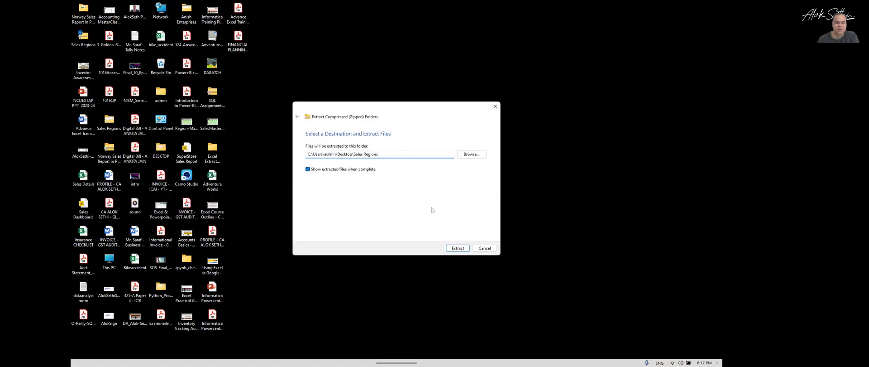
click(457, 248)
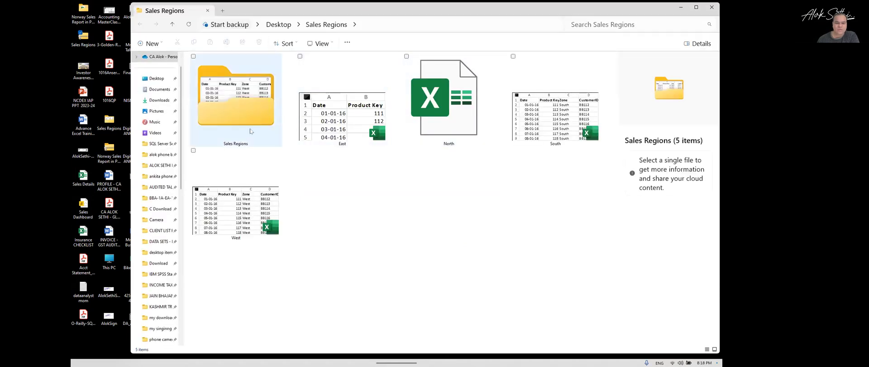
- Open the East workbook from the inner Sales Regions folder in Excel
double_click(243, 107)
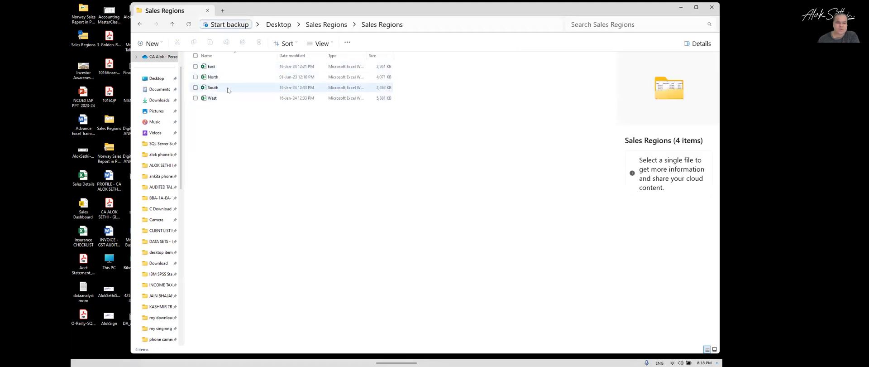
click(248, 68)
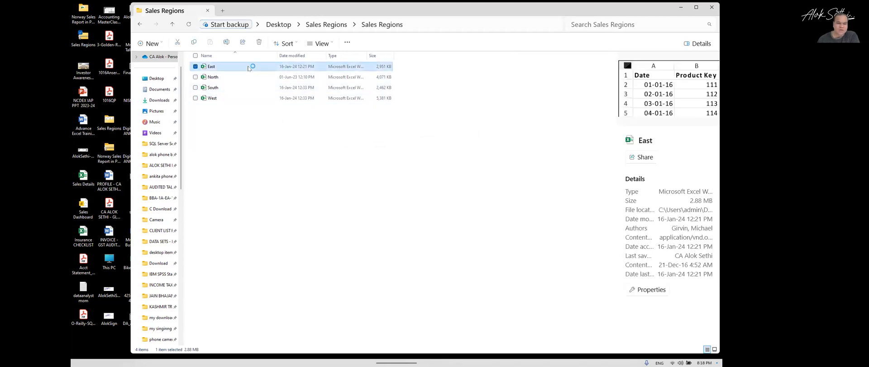
double_click(248, 69)
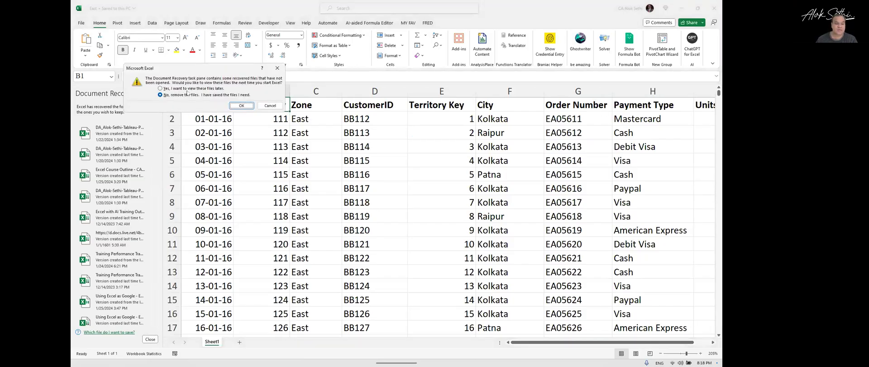
- Discard the recovered Excel files and examine the East workbook's column headers and first records
click(242, 106)
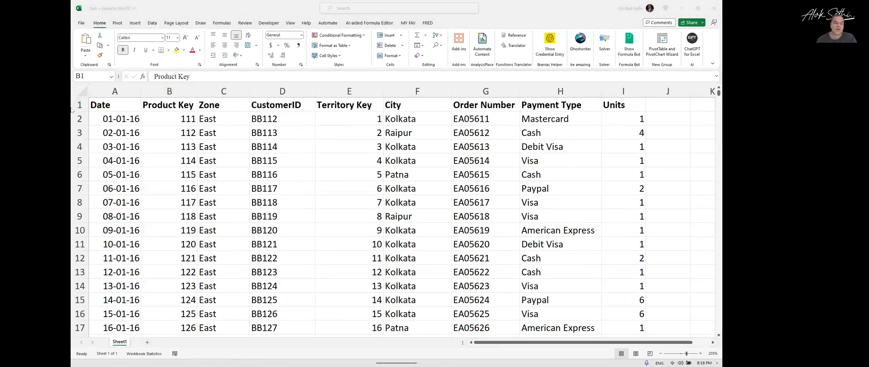
click(162, 104)
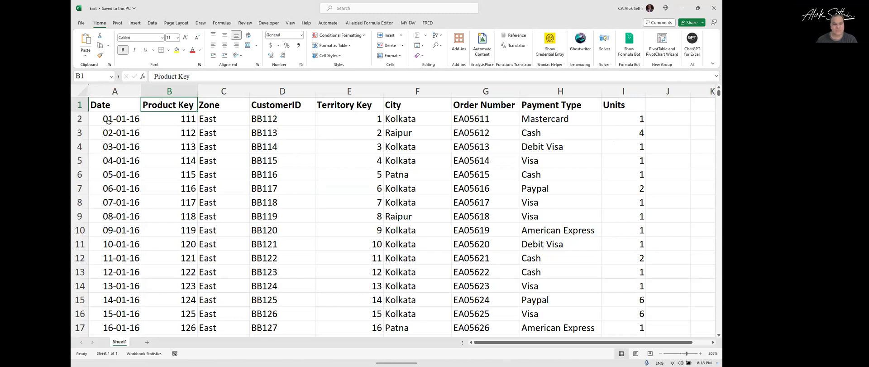
click(269, 151)
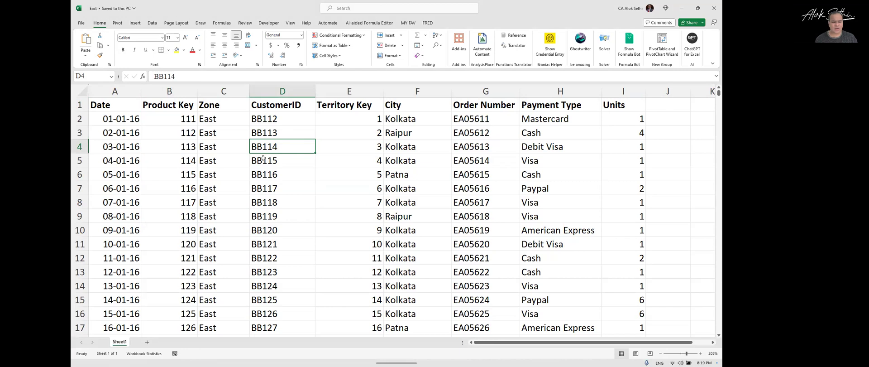
- Check the first and last data rows of the East sheet and close the workbook
click(231, 145)
key(ctrl+Down)
key(Left)
key(Left)
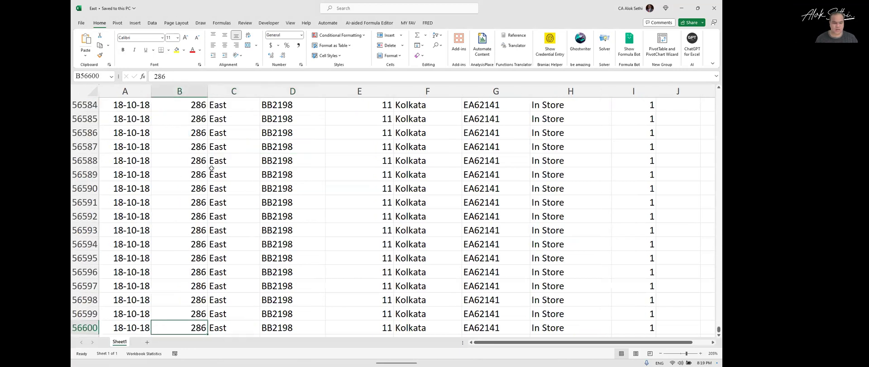
key(ctrl+Up)
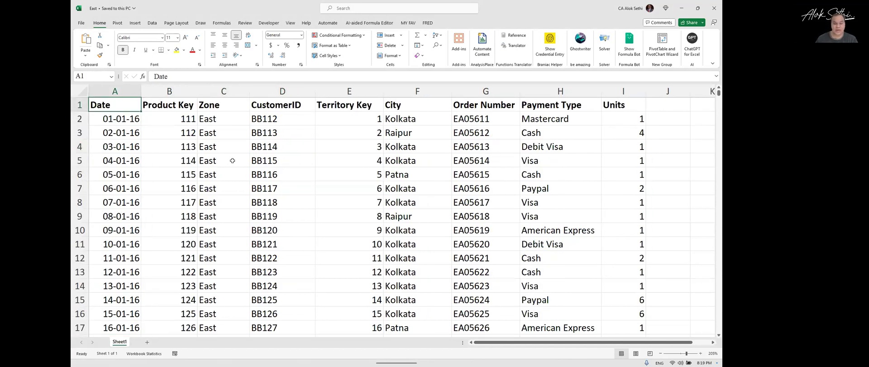
key(ctrl+Down)
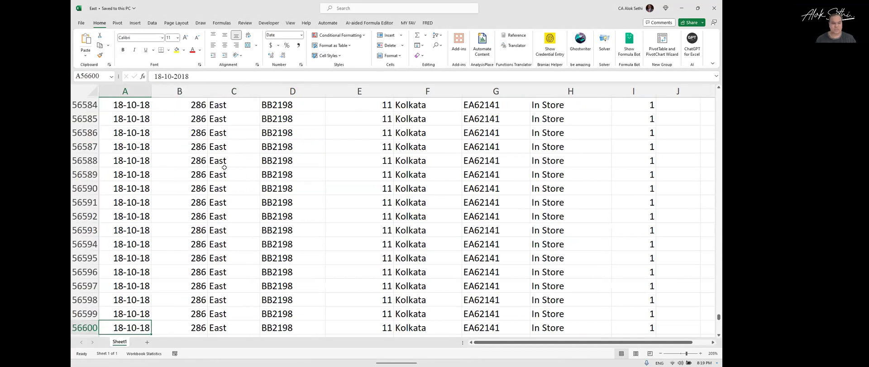
click(715, 8)
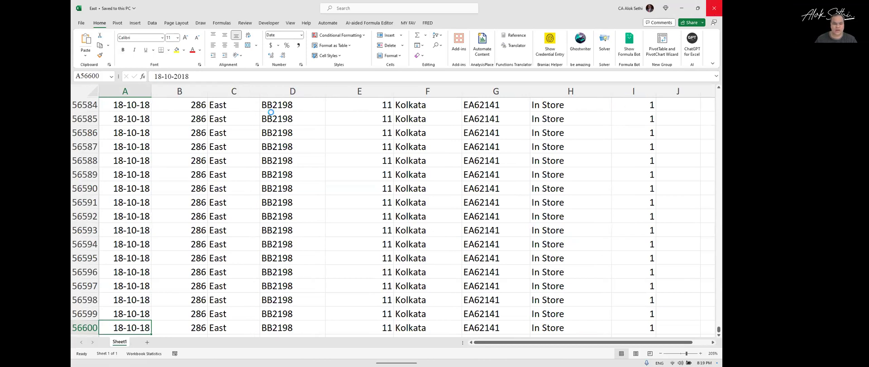
- Open the North workbook and examine its column headers and first records
click(216, 76)
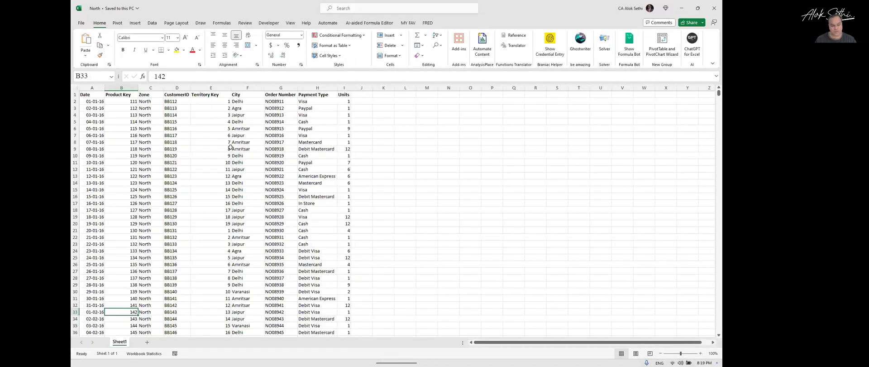
ctrl+scroll(230, 147, up, 4)
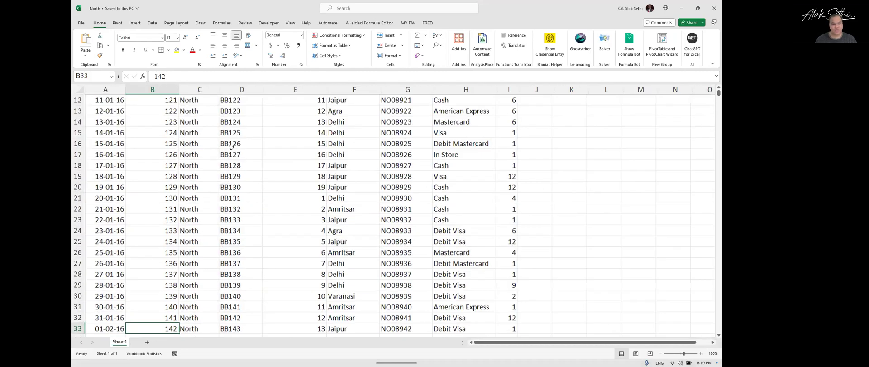
click(102, 100)
click(153, 111)
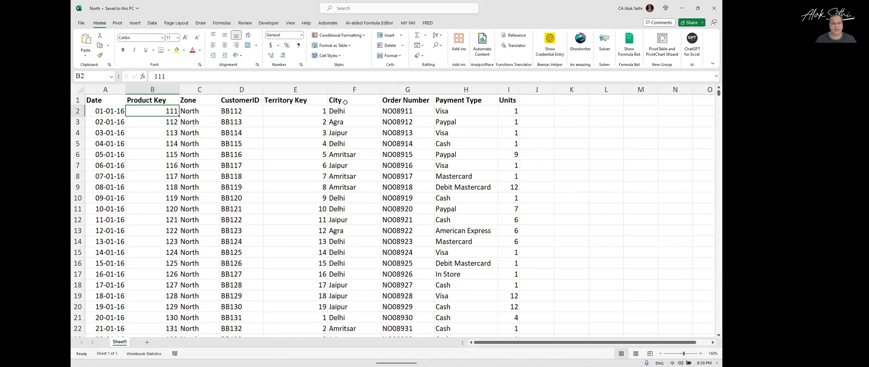
- Go to the last data row of the North sheet and across to its Date column
click(402, 135)
key(ctrl+Down)
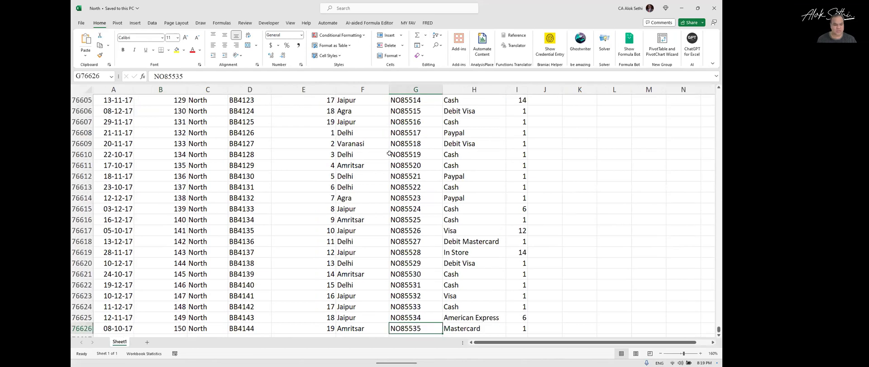
key(Left)
key(Left)
key(Left)
key(Left)
key(Left)
key(Left)
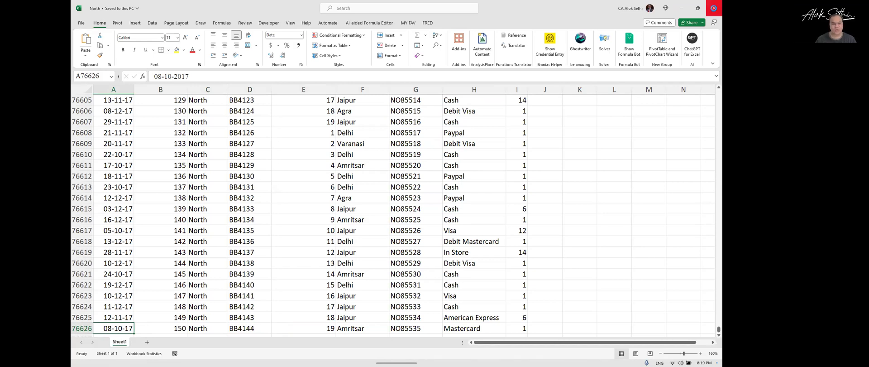
- Open the South workbook and close its Document Recovery pane, keeping the recovered files for viewing later
click(210, 88)
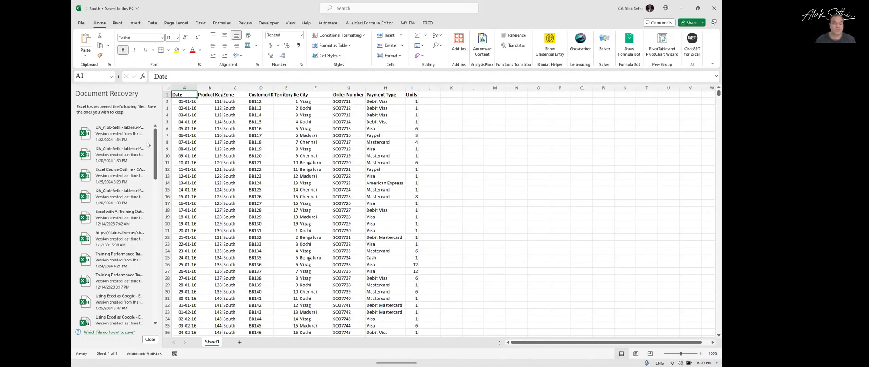
click(150, 339)
click(179, 89)
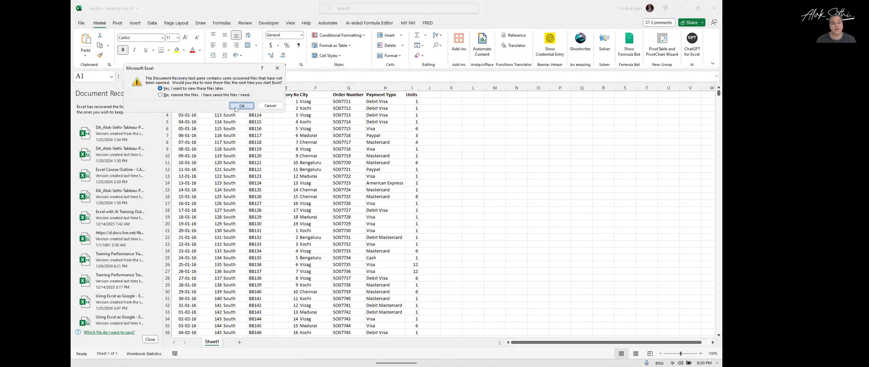
click(242, 105)
- Check how far the South sheet's records extend, using the City column and the Date column
click(228, 156)
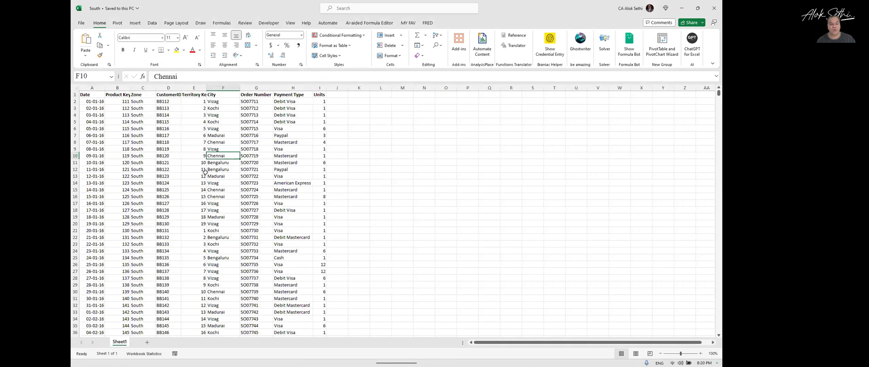
key(ctrl+Down)
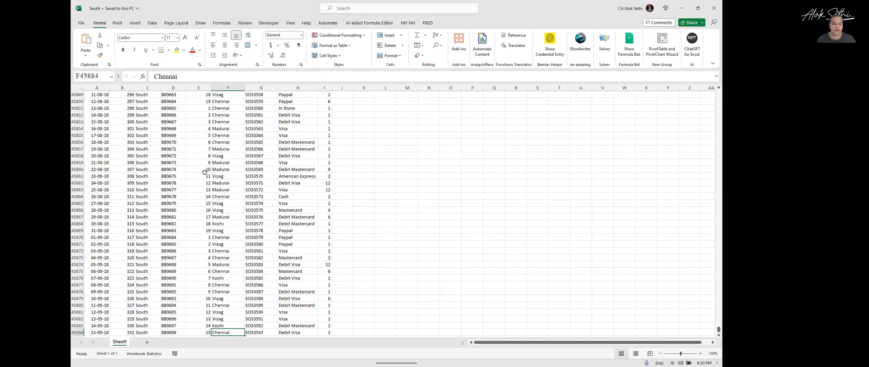
key(ctrl+Up)
key(Left)
key(Left)
key(Left)
key(Left)
key(Left)
key(ctrl+Down)
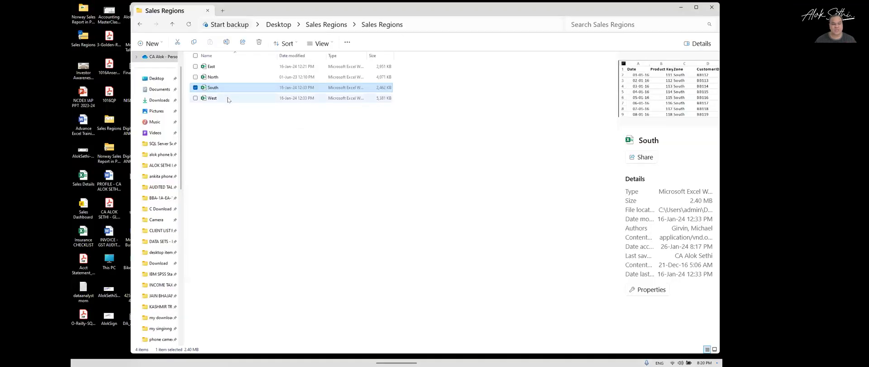
- Open the West workbook from the Sales Regions folder and go to the Date header
click(228, 99)
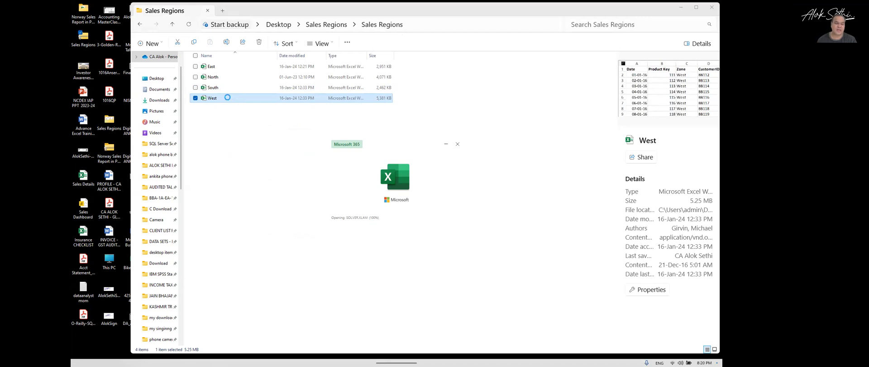
key(ctrl+Up)
key(ctrl+Up)
key(Left)
key(Left)
key(Left)
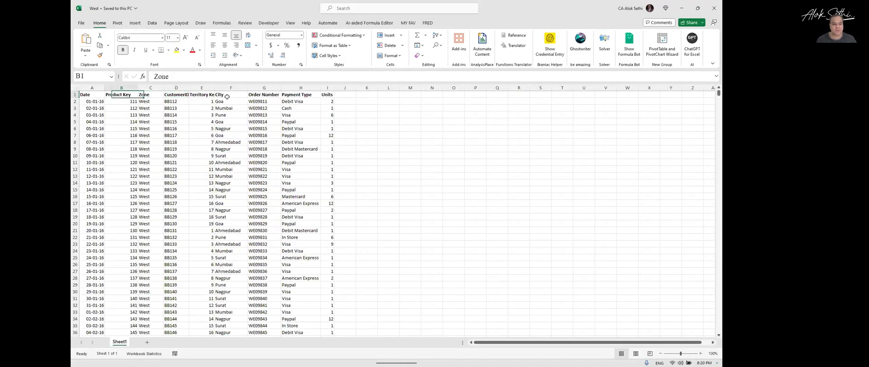
- Check the West sheet's last data row, and close the workbook and the Sales Regions folder window
key(ctrl+Down)
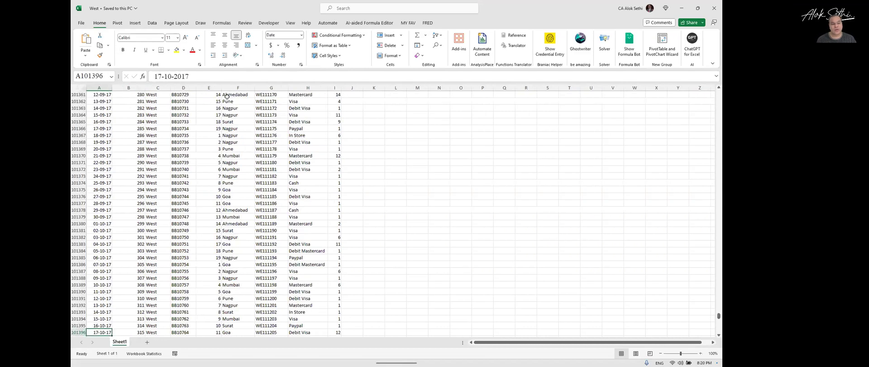
key(Down)
key(Down)
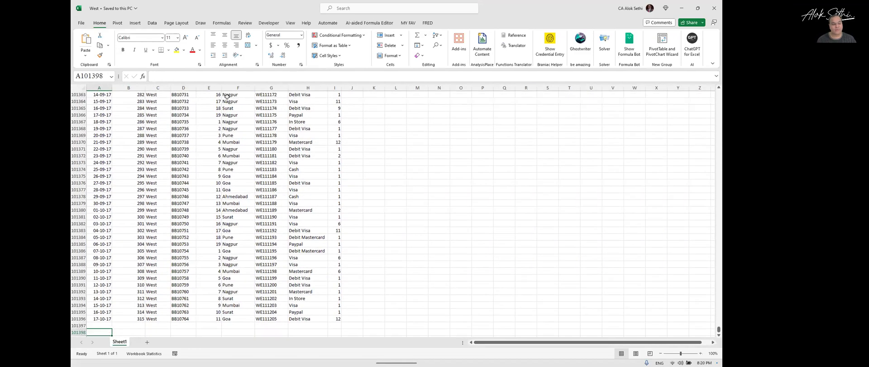
click(714, 8)
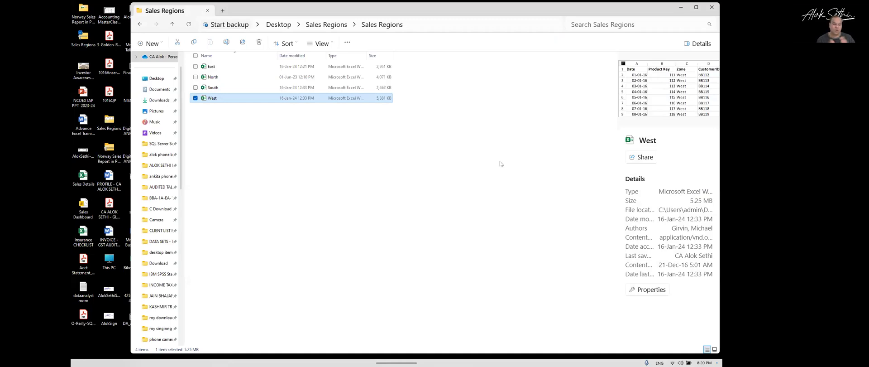
click(713, 8)
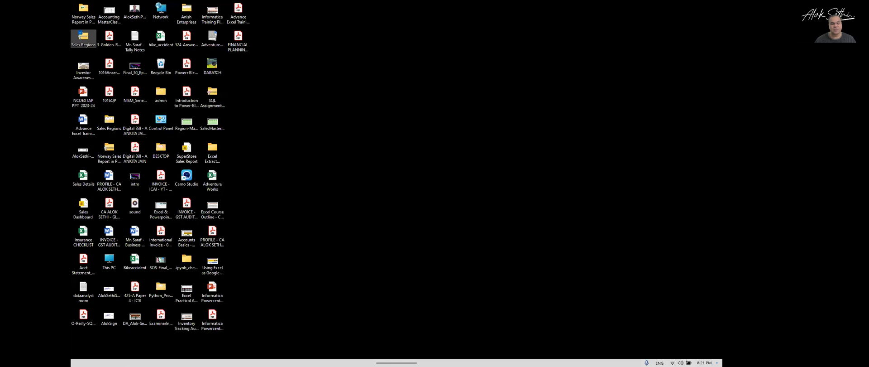
- Restart Power BI Desktop, removing its auto-recovered files, and deny the Zoom request to record the meeting locally
mouse_move(373, 353)
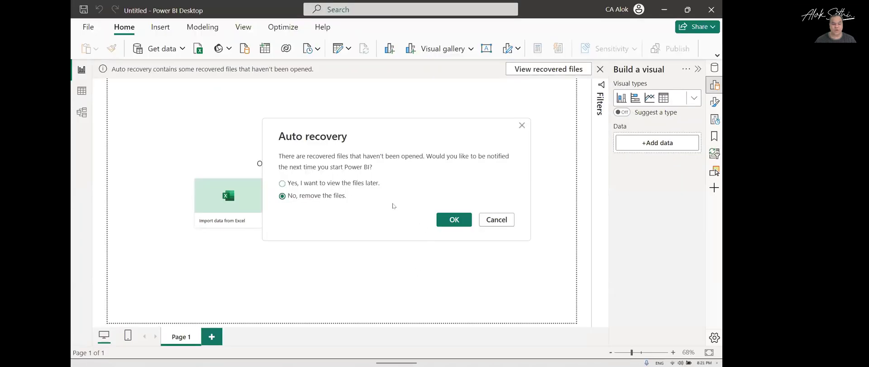
click(442, 220)
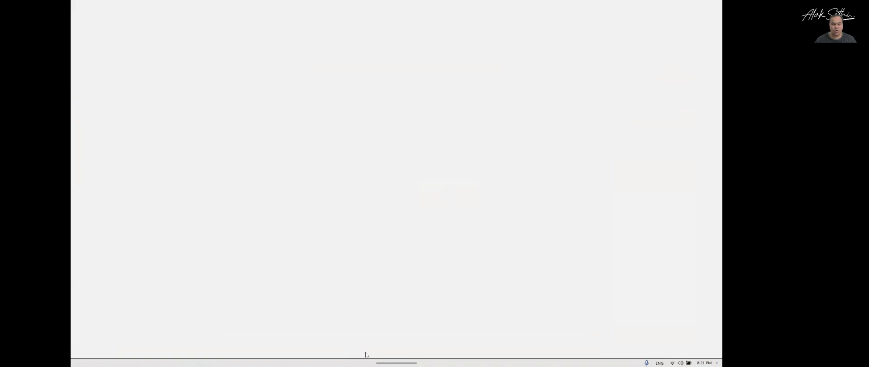
click(366, 354)
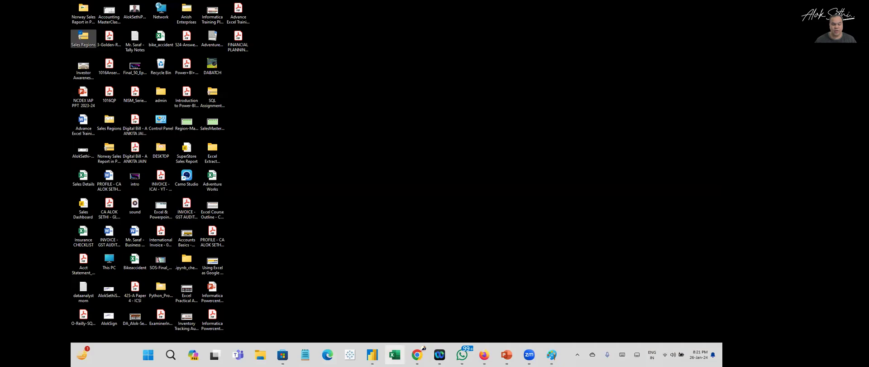
click(374, 355)
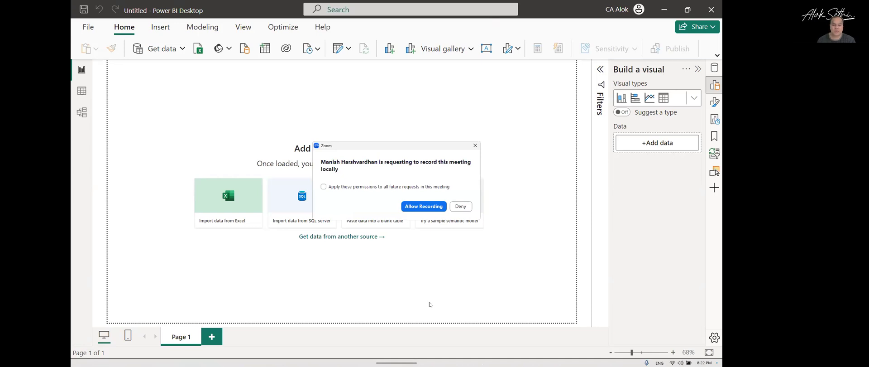
click(460, 207)
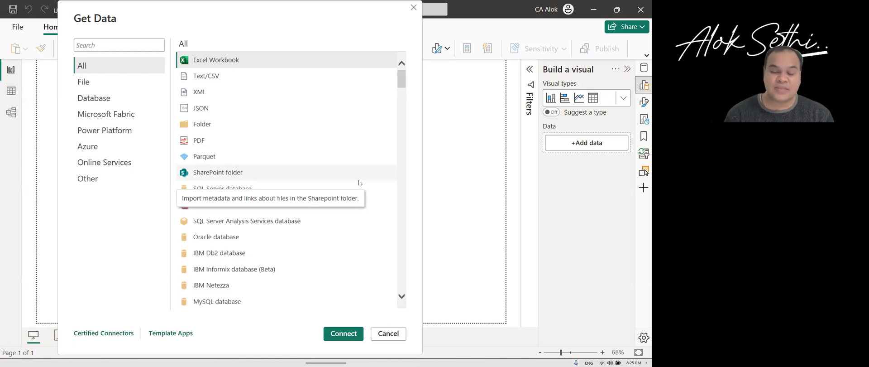
- Open the East workbook from the Desktop's Sales Regions folder as an Excel Workbook source, showing the folder's files as large icons
click(232, 63)
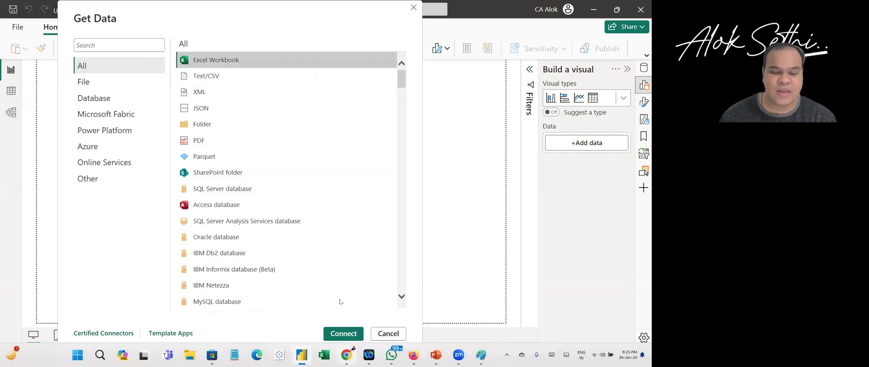
click(337, 334)
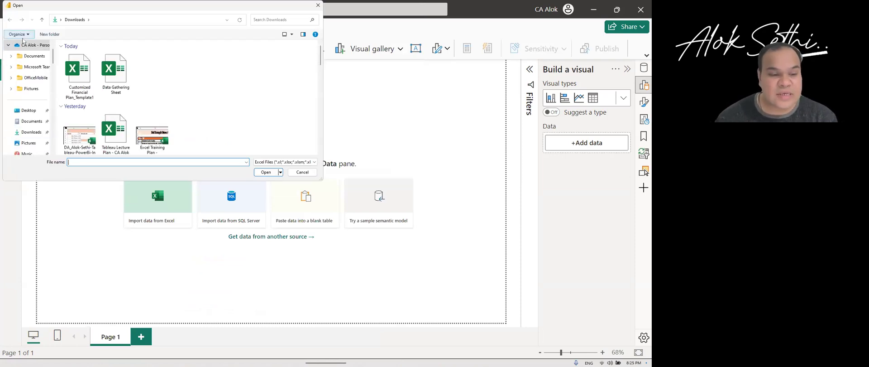
scroll(28, 57, up, 1)
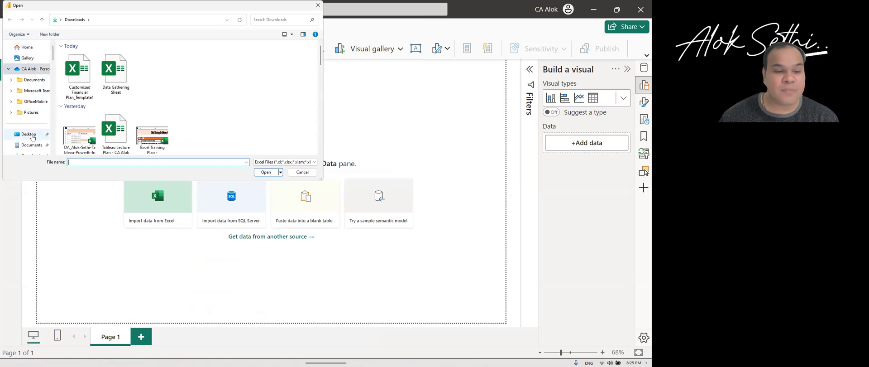
click(28, 134)
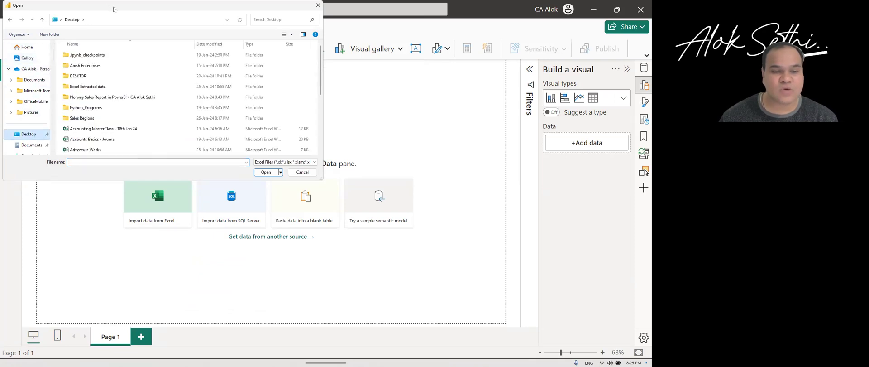
drag(115, 10, 140, 40)
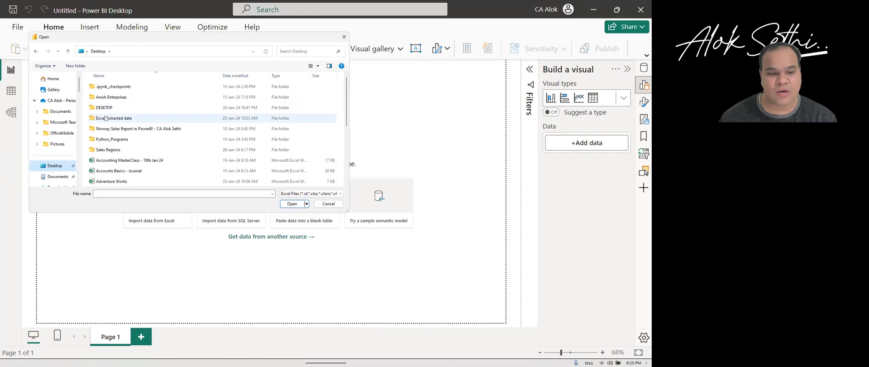
double_click(100, 151)
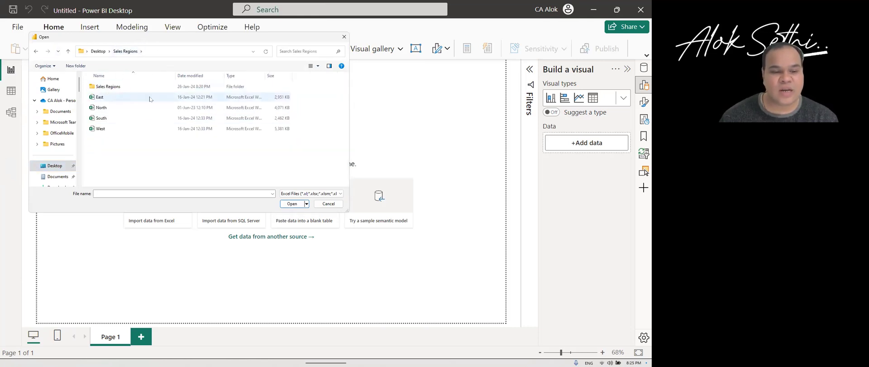
click(318, 66)
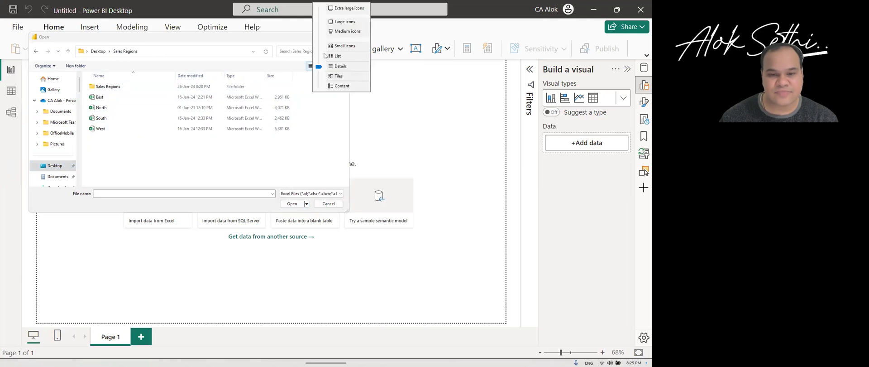
click(337, 23)
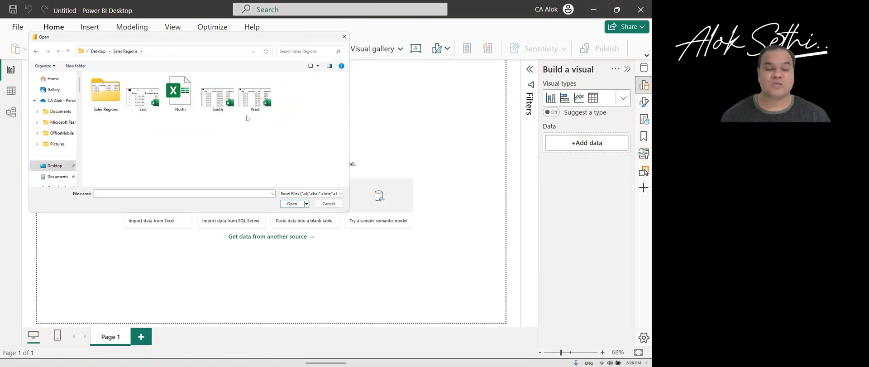
click(144, 99)
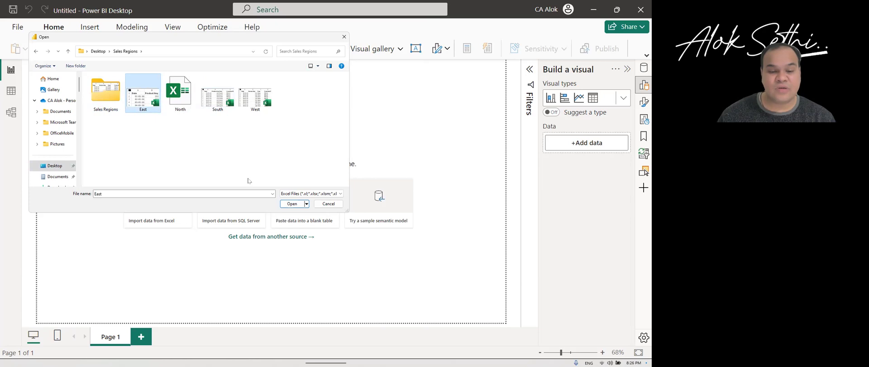
click(291, 204)
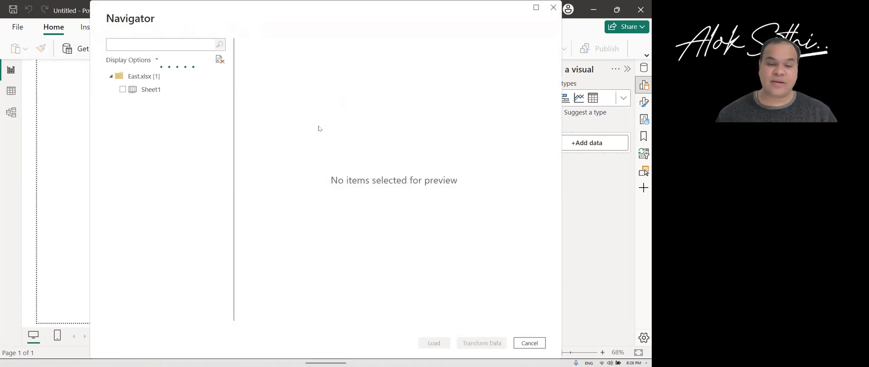
- Preview the columns of Sheet1 in the East workbook, and cancel the single-file import
drag(292, 2, 238, 21)
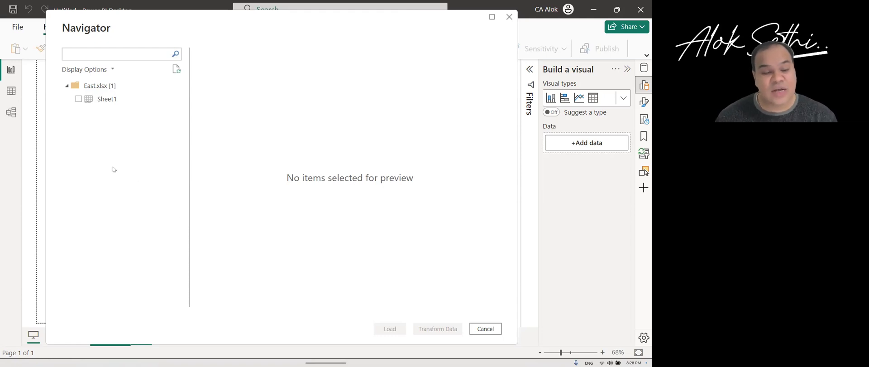
click(88, 102)
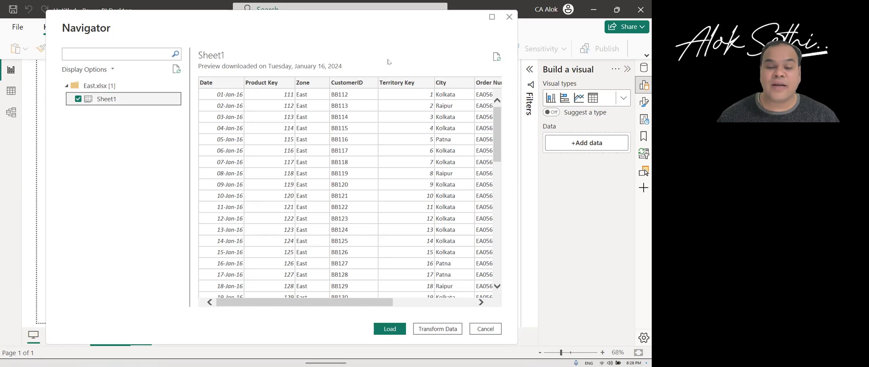
scroll(325, 290, right, 5)
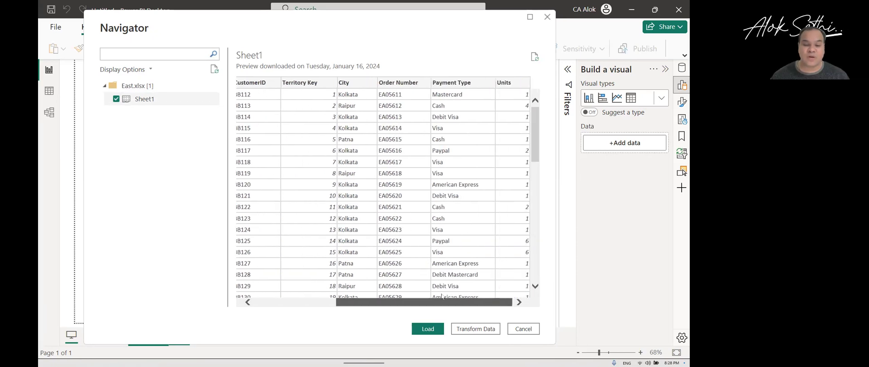
scroll(325, 292, left, 4)
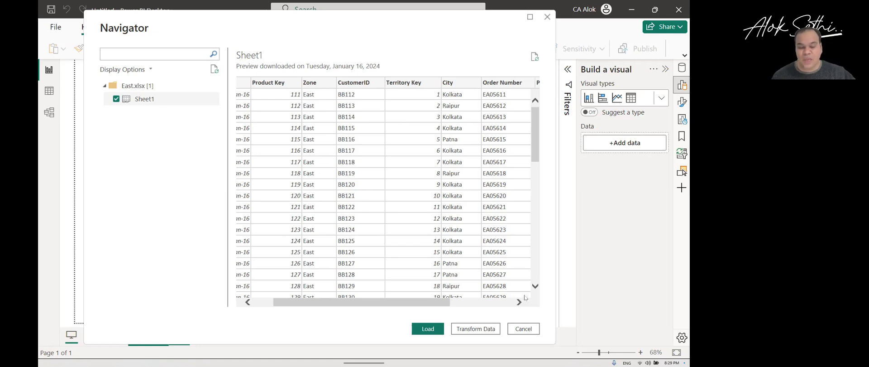
click(524, 329)
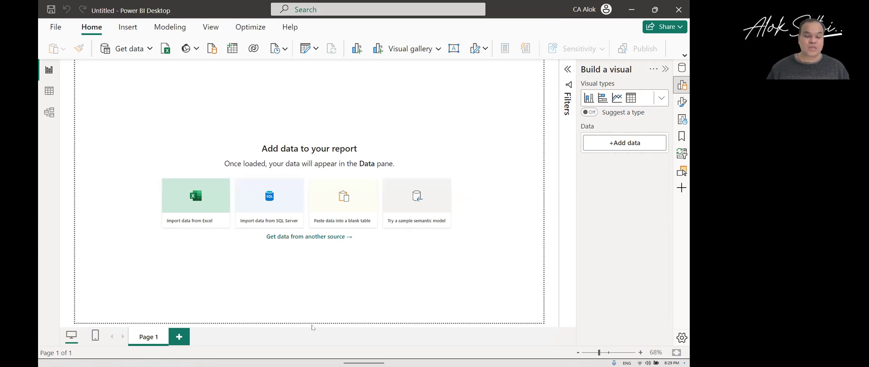
- Connect to a Folder data source using the Sales Regions subfolder inside the Desktop's Sales Regions folder
click(149, 51)
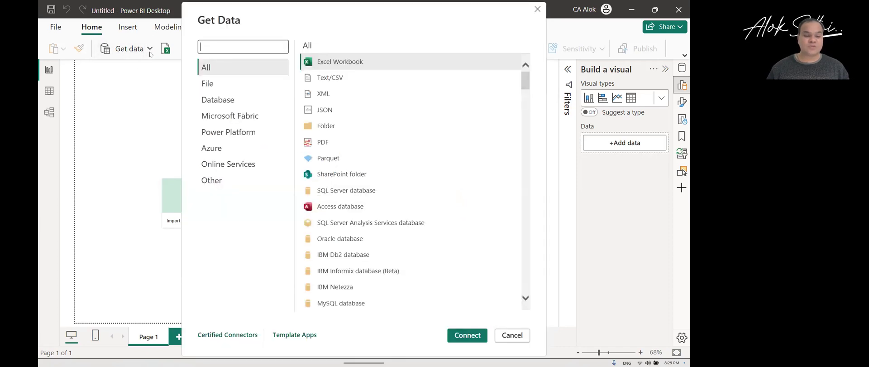
click(326, 126)
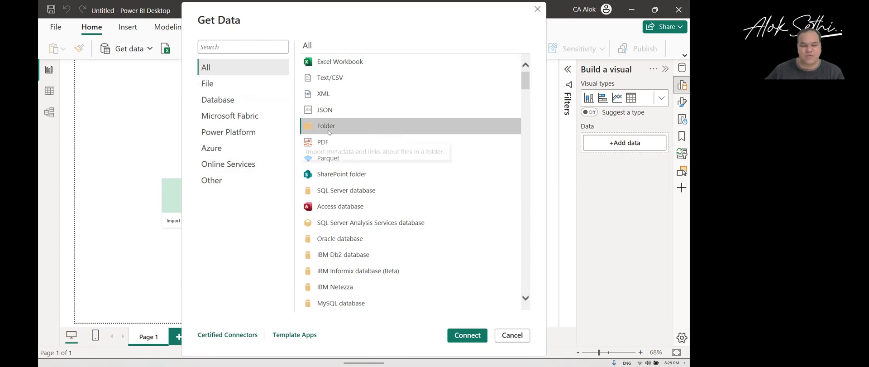
click(467, 336)
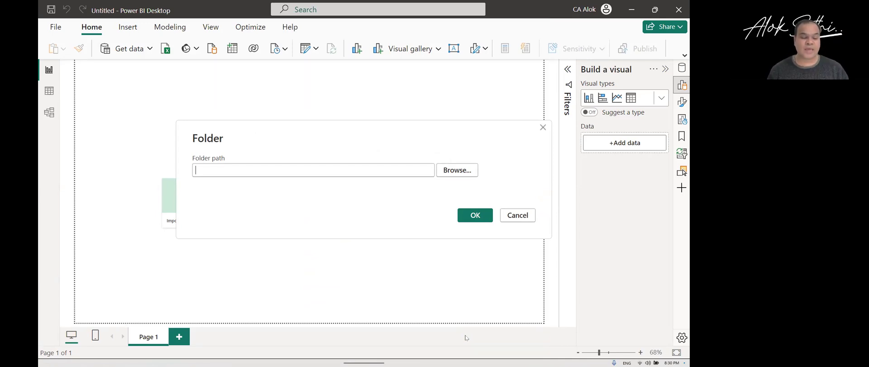
mouse_move(391, 364)
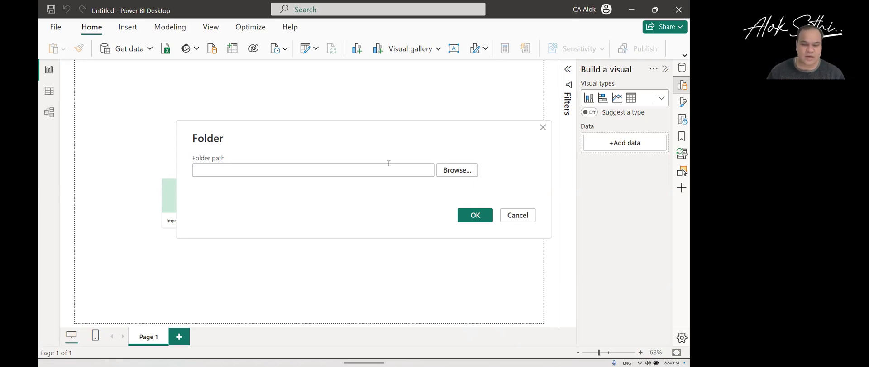
click(460, 171)
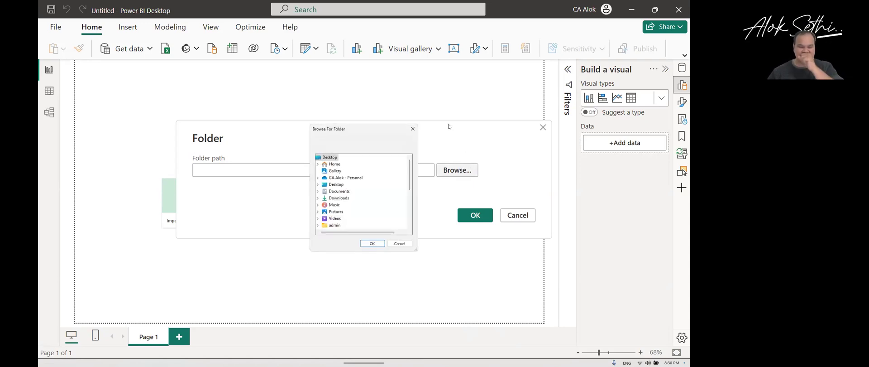
click(318, 185)
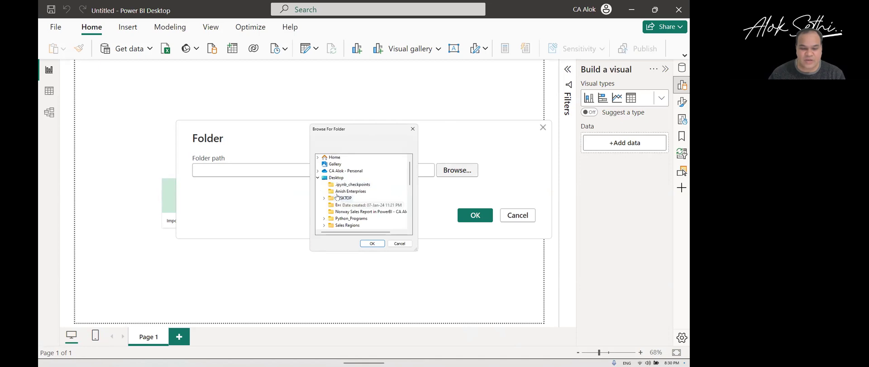
click(325, 225)
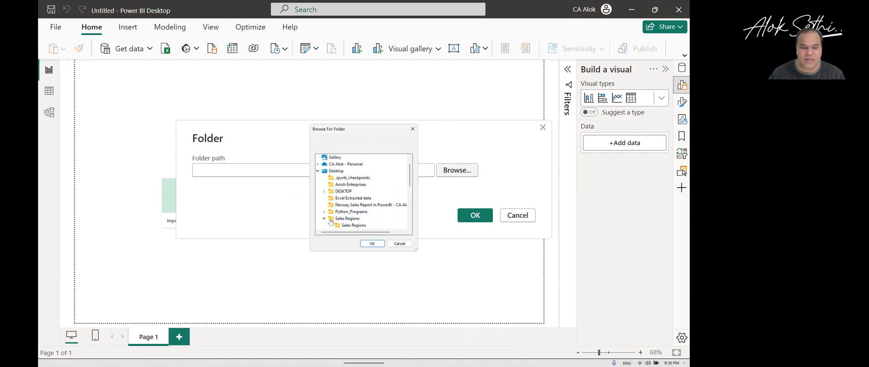
click(353, 225)
click(370, 243)
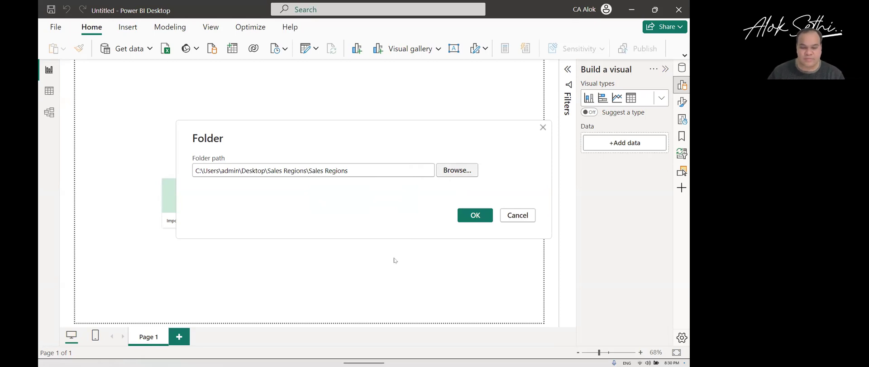
click(466, 215)
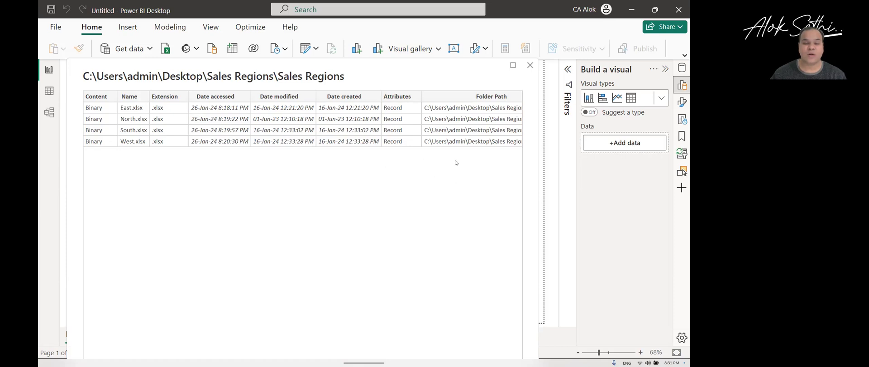
- Choose Combine & Transform Data for the East, North, South and West workbooks found in the folder
drag(268, 84, 265, 60)
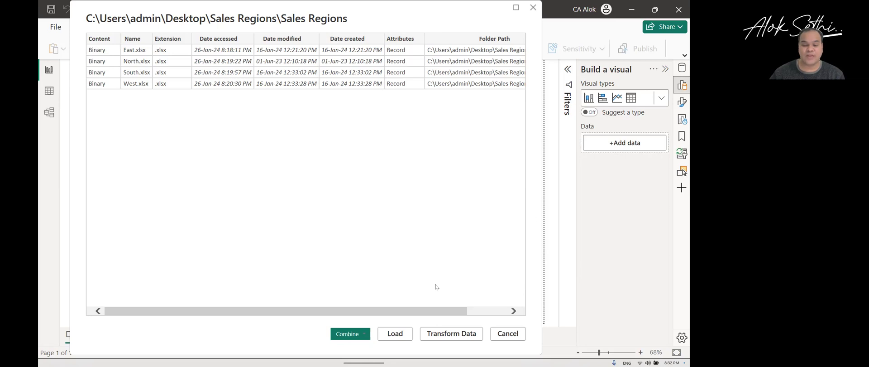
click(359, 335)
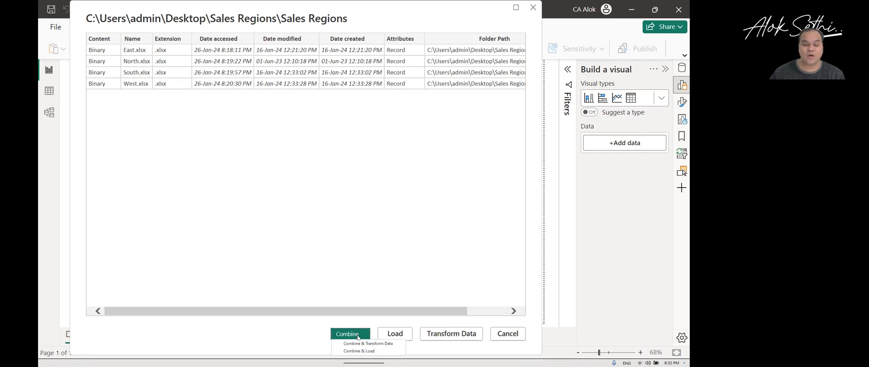
click(325, 141)
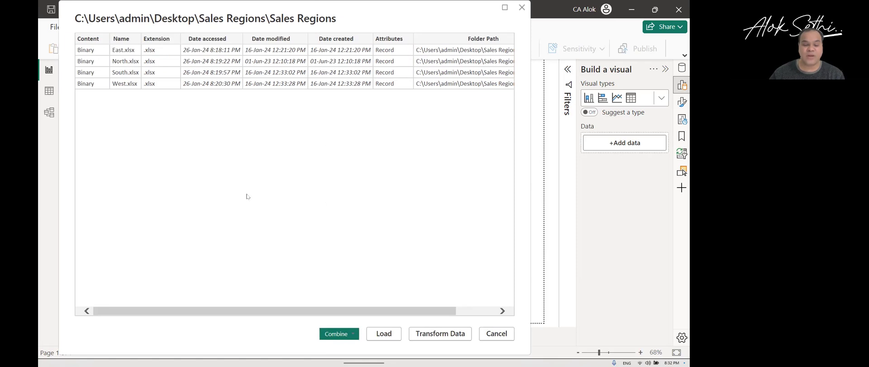
click(353, 333)
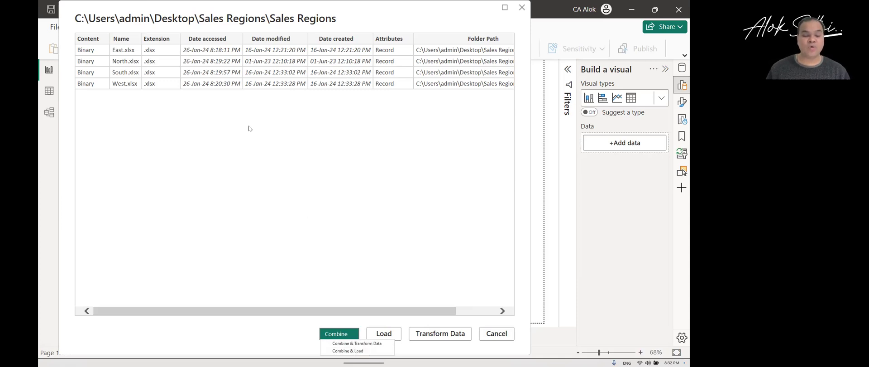
click(172, 269)
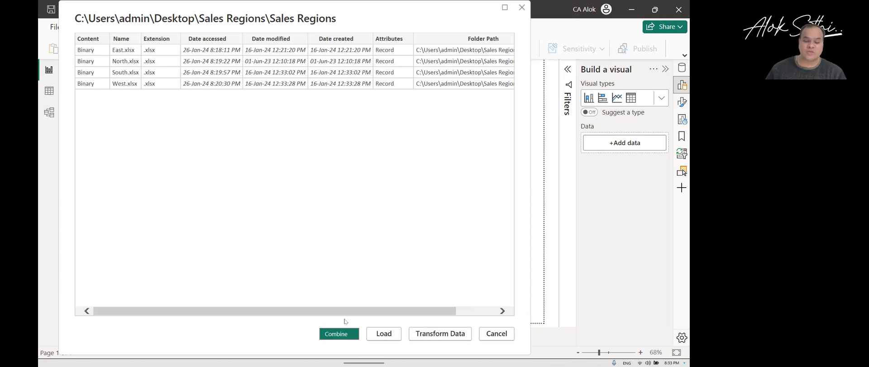
click(355, 335)
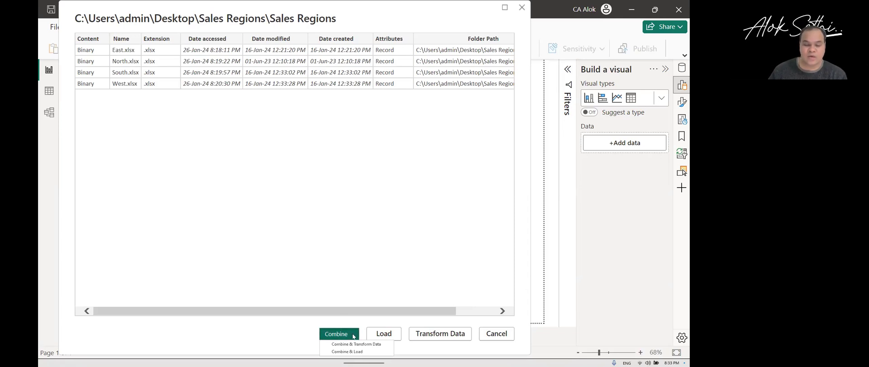
click(354, 344)
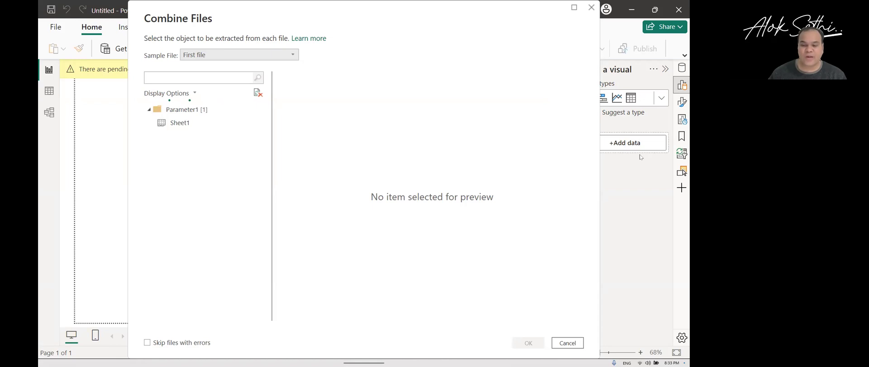
- Extract Sheet1 from each file, keeping the first file as the sample, and confirm the file combination
drag(310, 17, 275, 21)
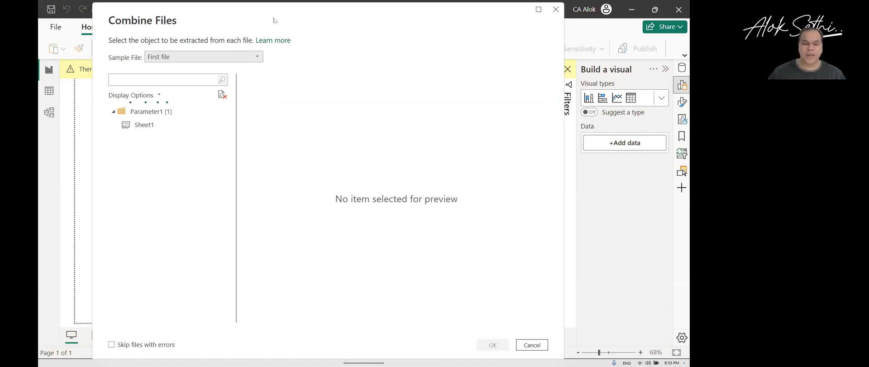
click(154, 123)
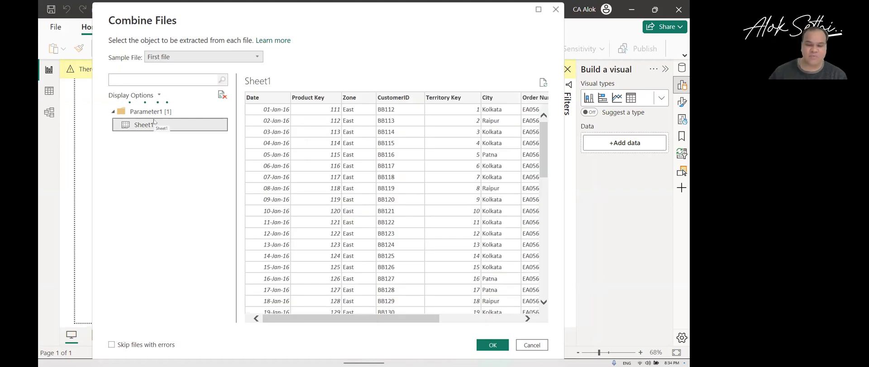
click(489, 346)
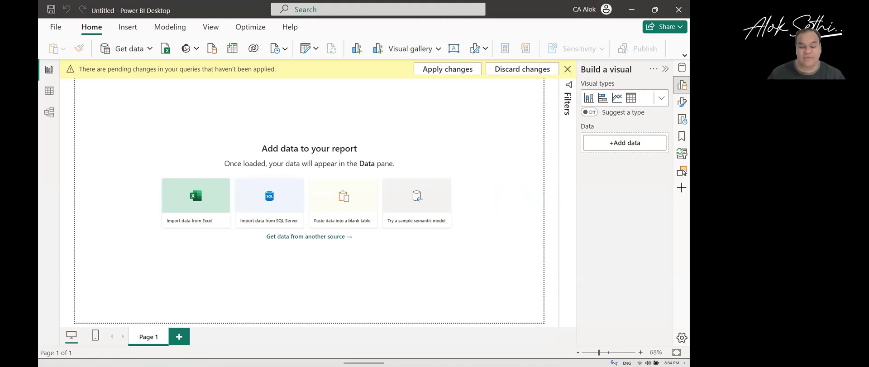
mouse_move(429, 355)
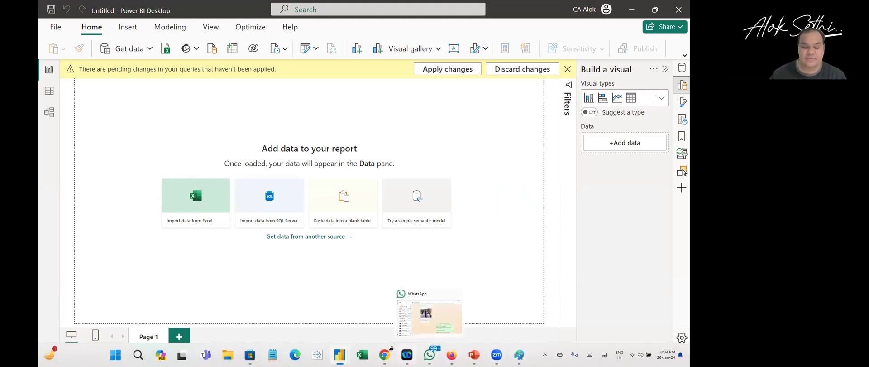
- Switch to the Power Query Editor window and narrow the Queries pane to widen the data preview
mouse_move(340, 355)
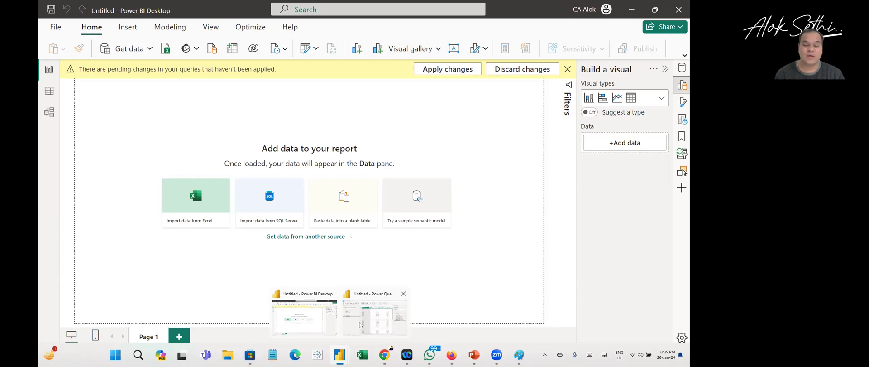
click(359, 324)
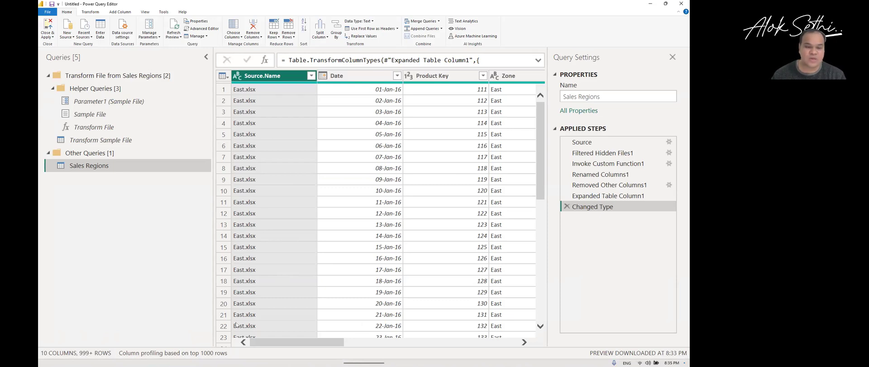
click(252, 10)
click(122, 6)
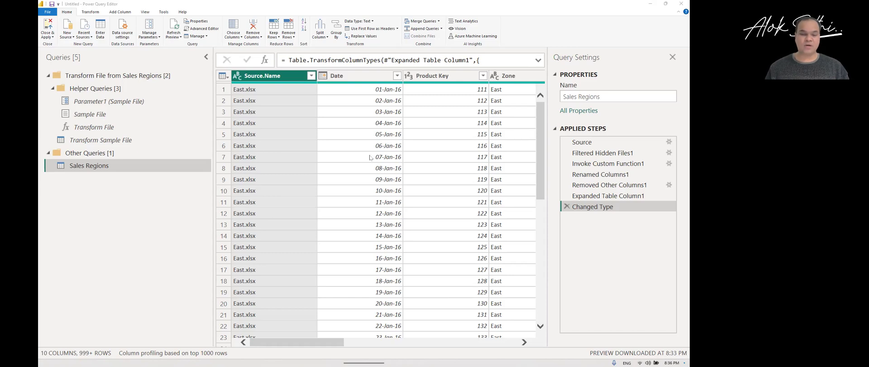
drag(210, 60, 126, 165)
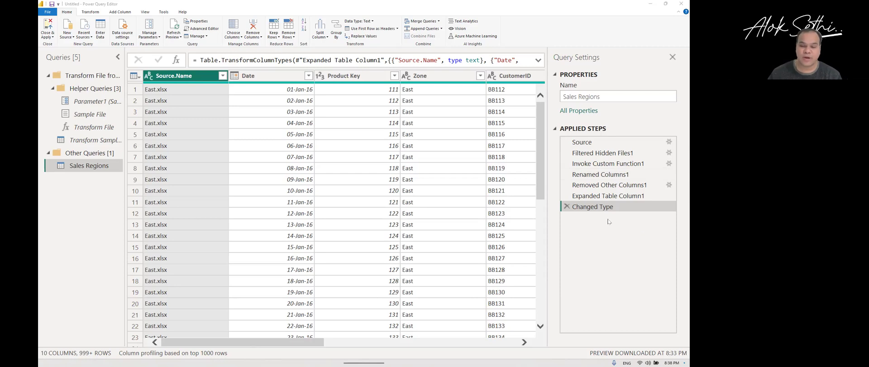
- Insert a combine-files step after the Sales Regions query's Source step, extracting Sheet1 with the first file as sample
click(587, 143)
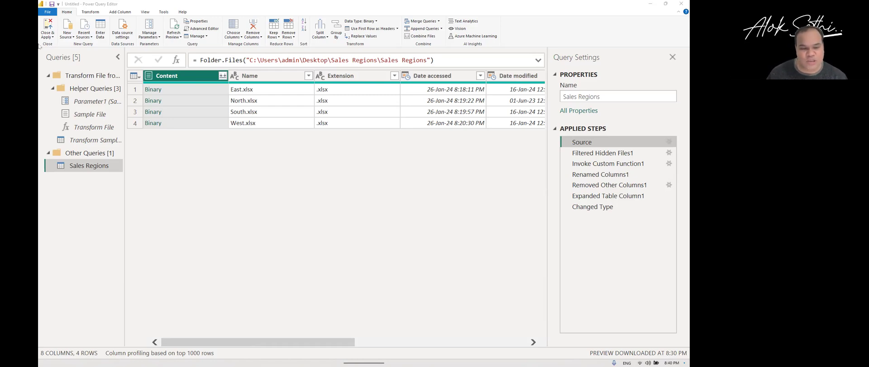
click(224, 78)
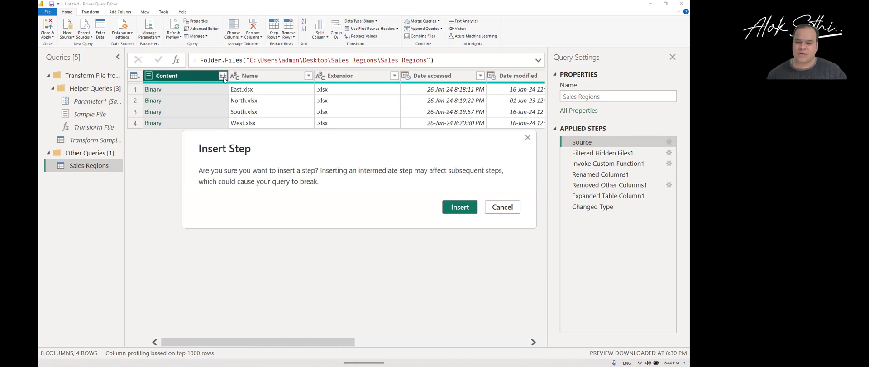
click(459, 206)
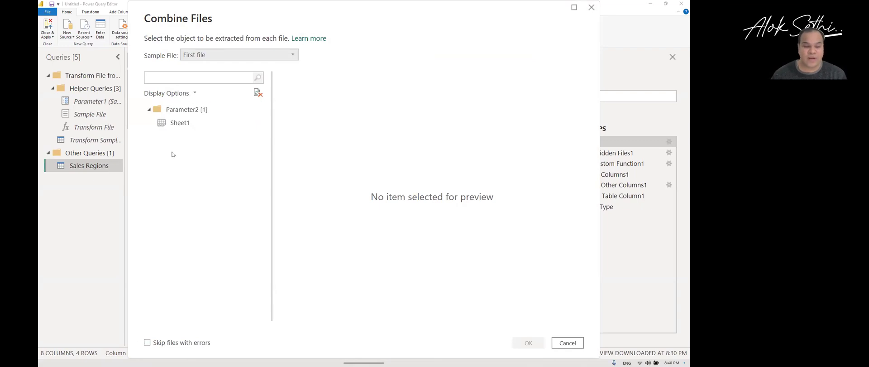
click(177, 128)
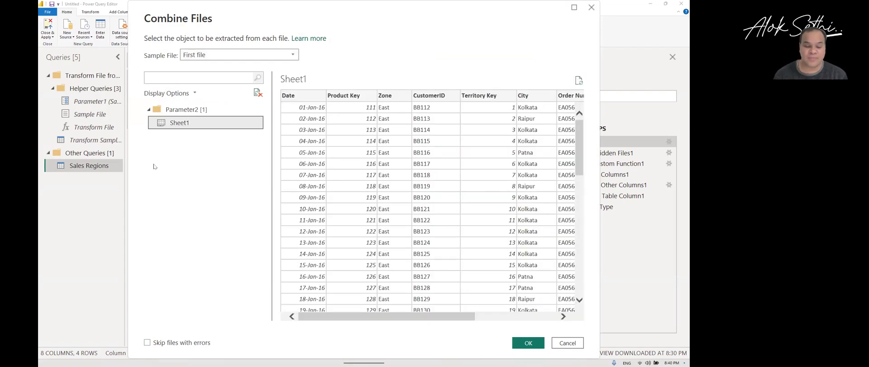
click(518, 342)
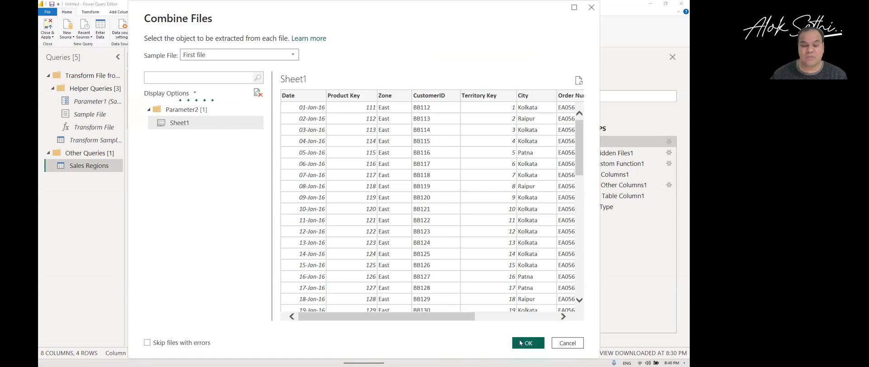
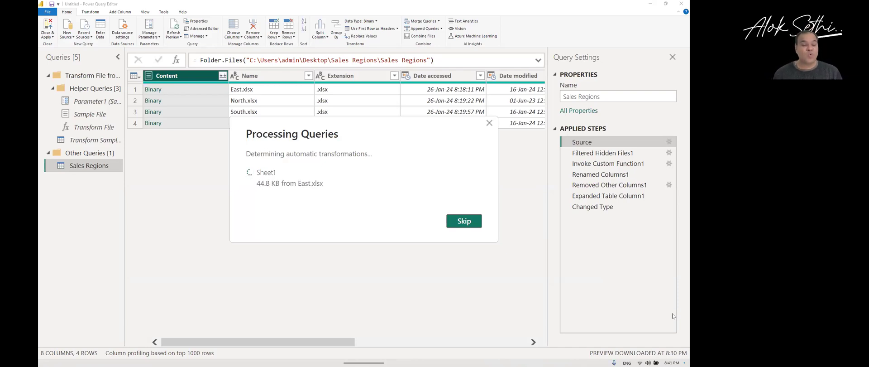
- Return to the Power Query Editor, go to the error in the Sales Regions query, and view its Source step
key(alt+Tab)
key(alt+Tab)
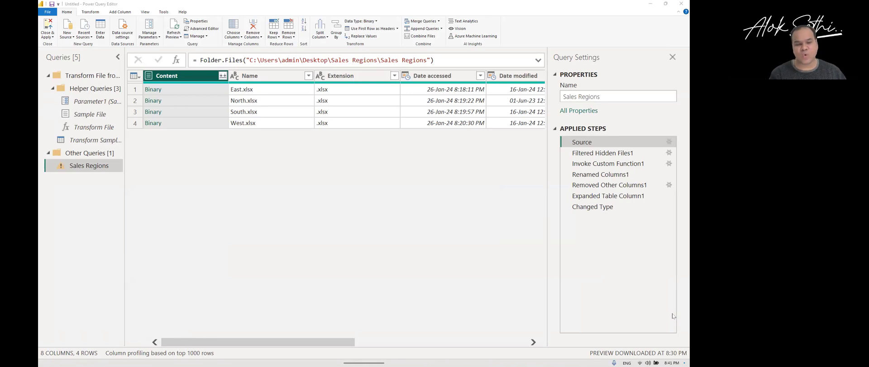
key(alt+F4)
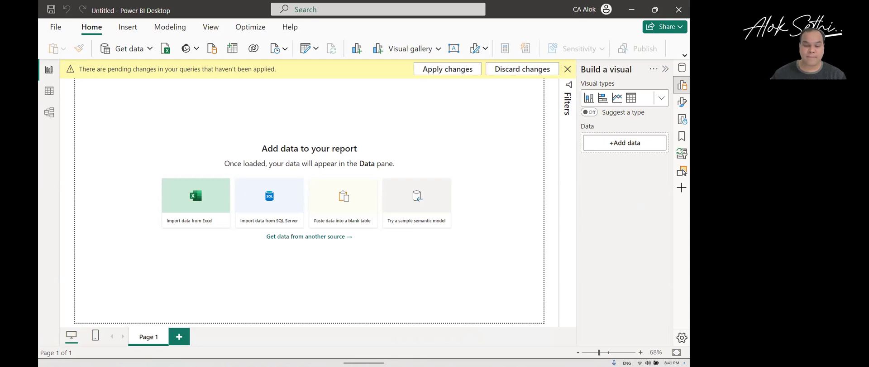
mouse_move(344, 351)
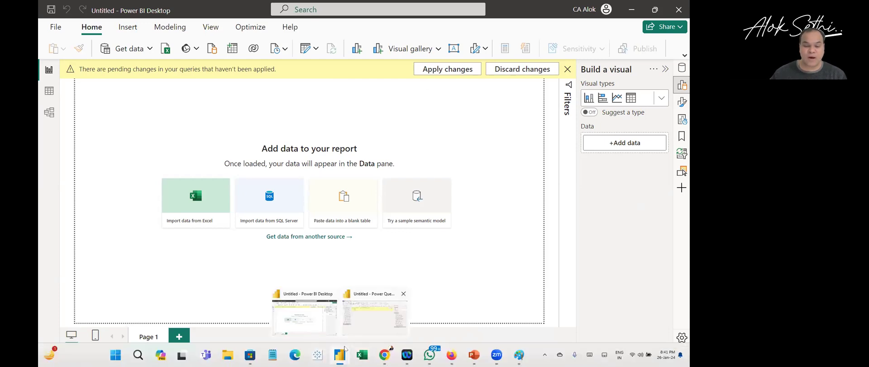
click(374, 317)
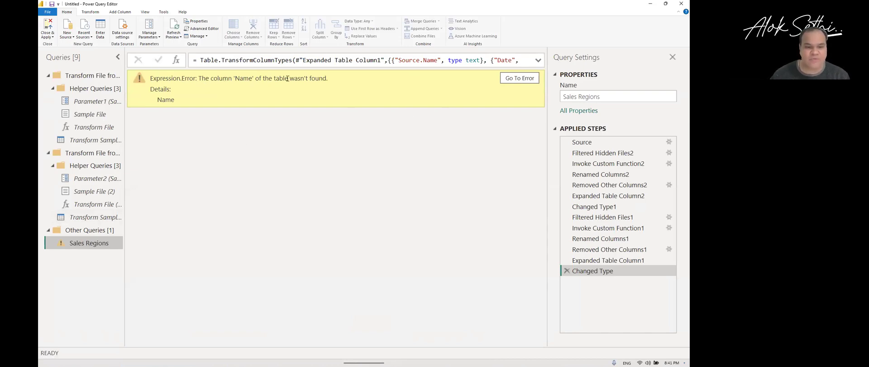
click(505, 80)
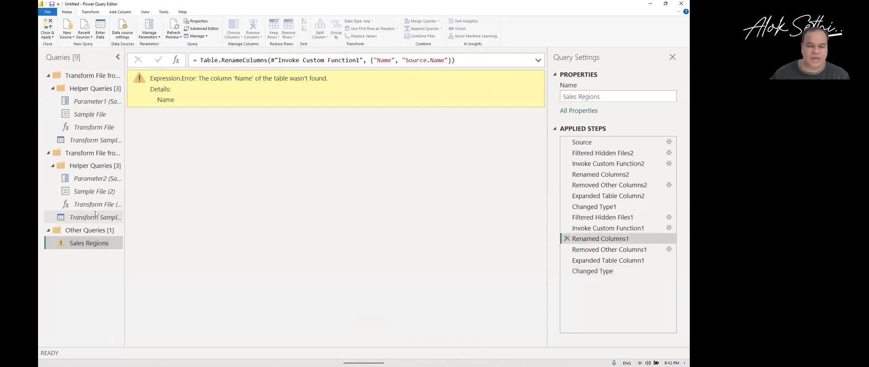
click(624, 146)
- Switch to File Explorer and open the Sales Regions subfolder inside the Desktop's Sales Regions folder
mouse_move(340, 356)
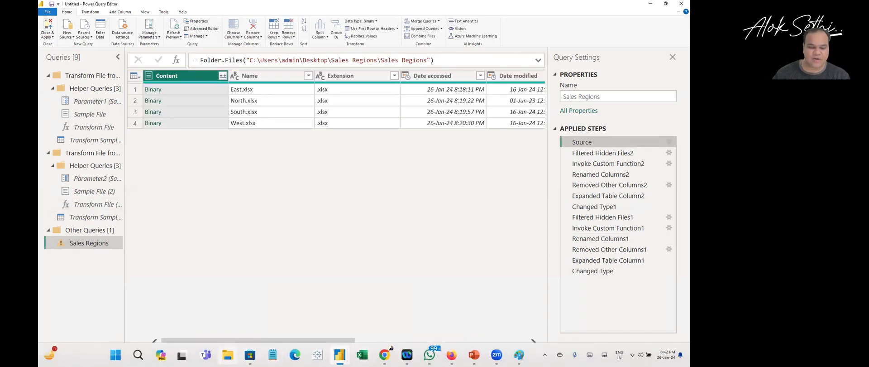
click(236, 354)
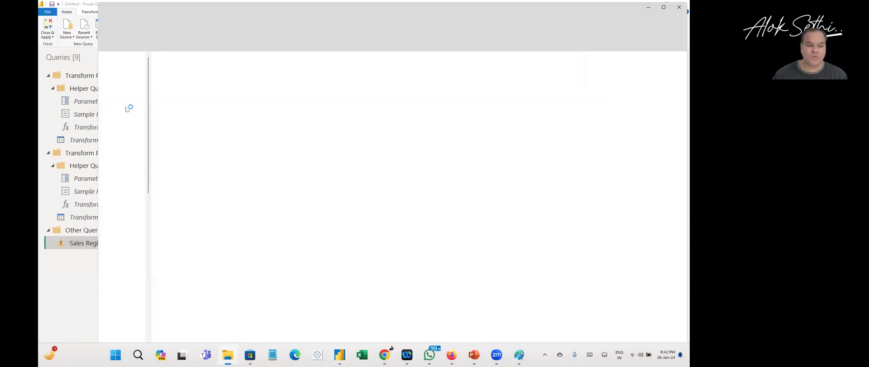
scroll(125, 102, down, 1)
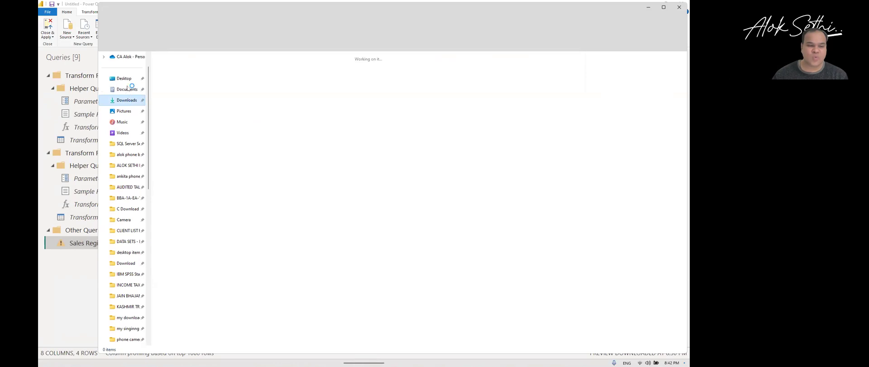
click(130, 78)
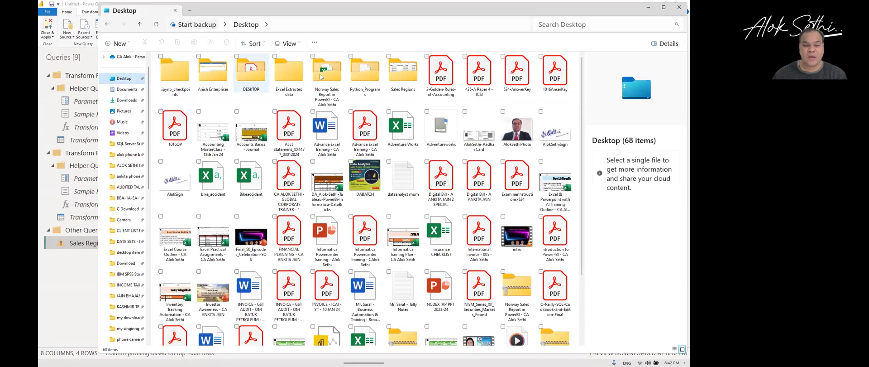
click(400, 74)
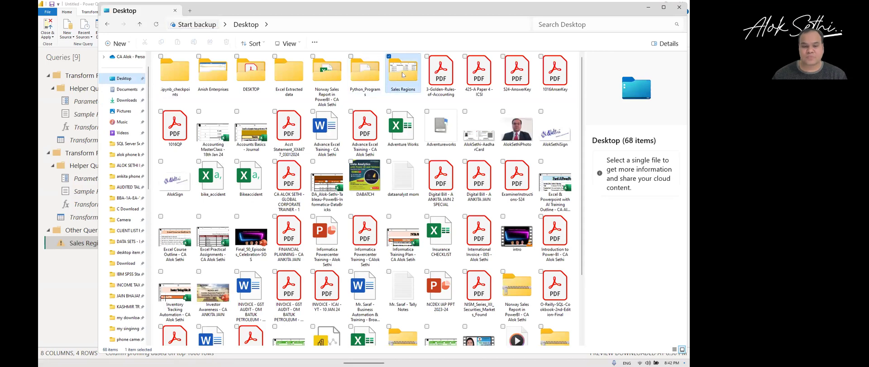
double_click(403, 74)
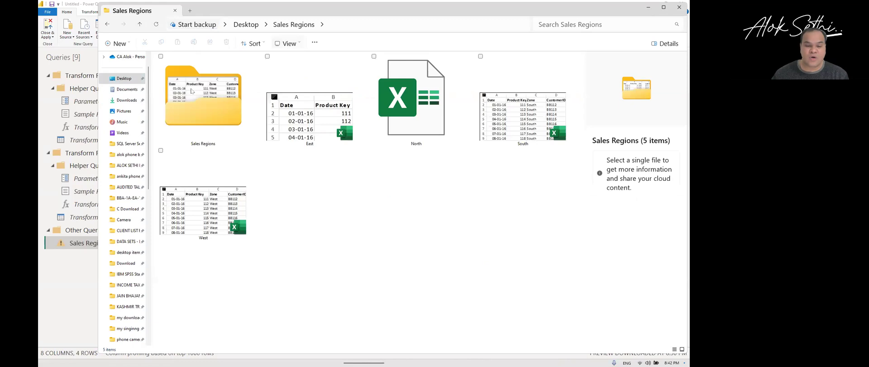
click(191, 91)
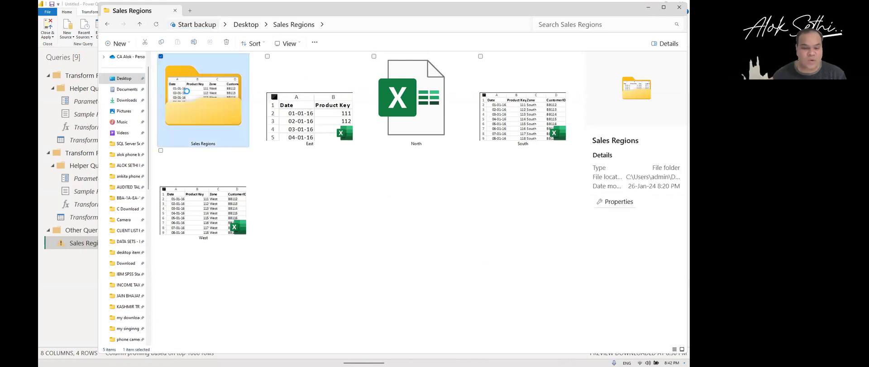
double_click(187, 91)
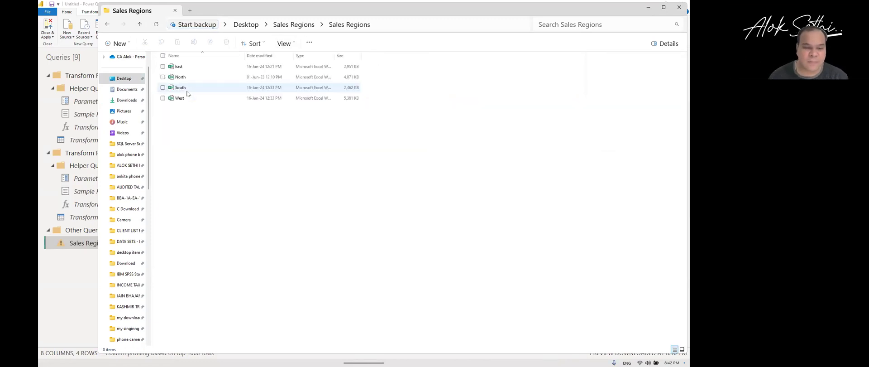
- Open the East workbook to examine its sheet, keep the recovered files for later viewing, and close the workbook
click(190, 68)
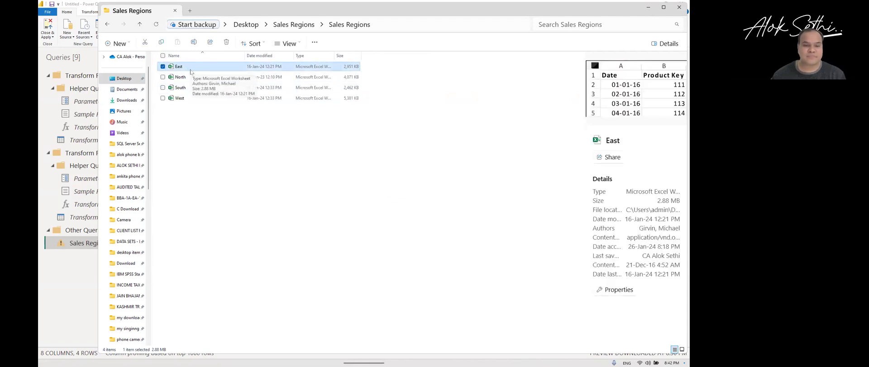
double_click(191, 68)
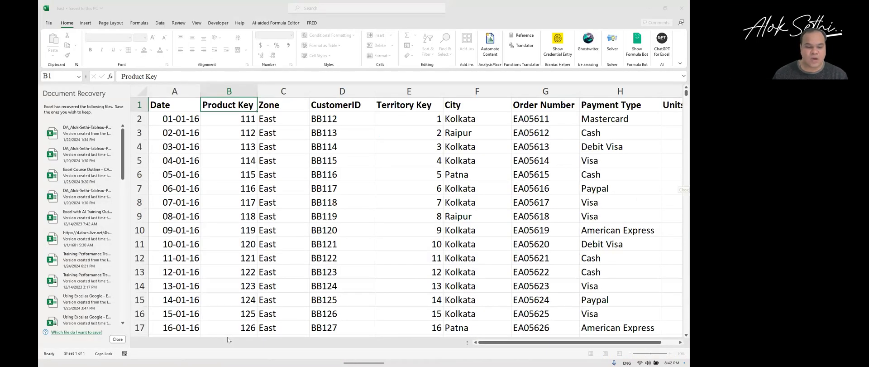
click(118, 339)
click(146, 89)
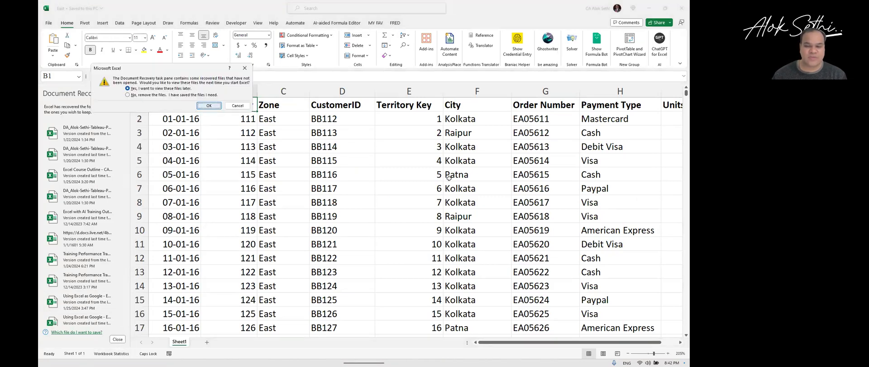
key(Return)
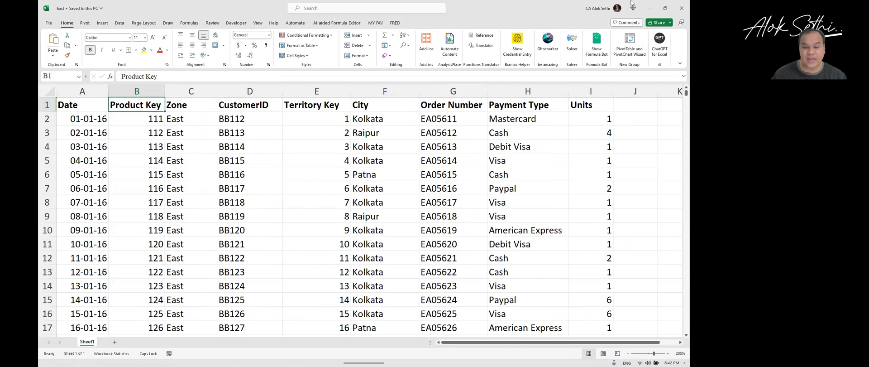
click(680, 8)
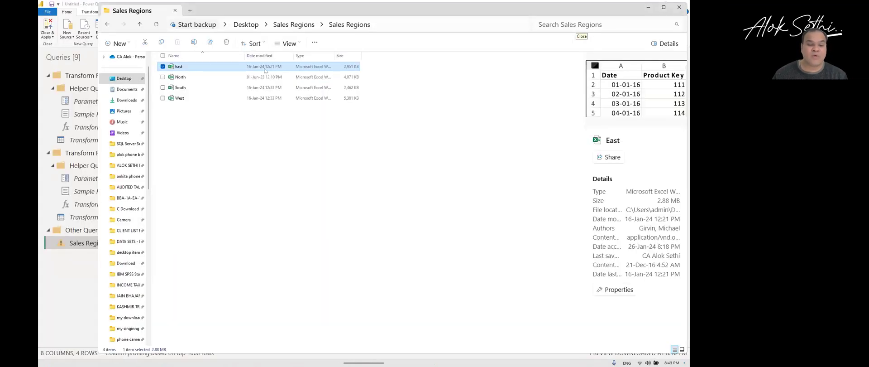
- Open the North, South and West workbooks, and examine the West workbook's sheet and data rows
click(199, 78)
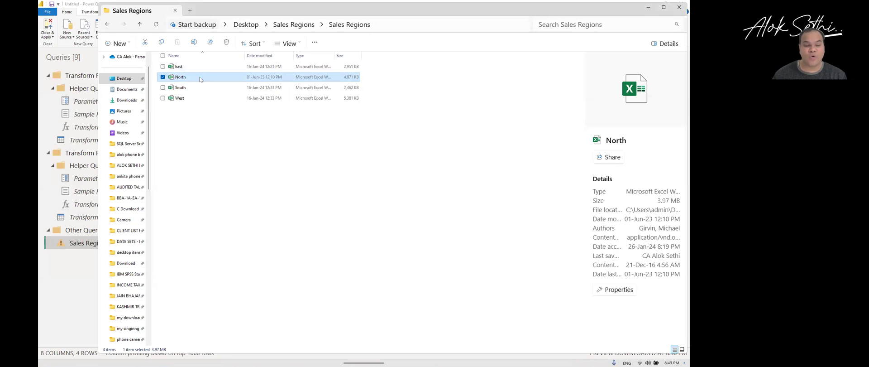
double_click(201, 79)
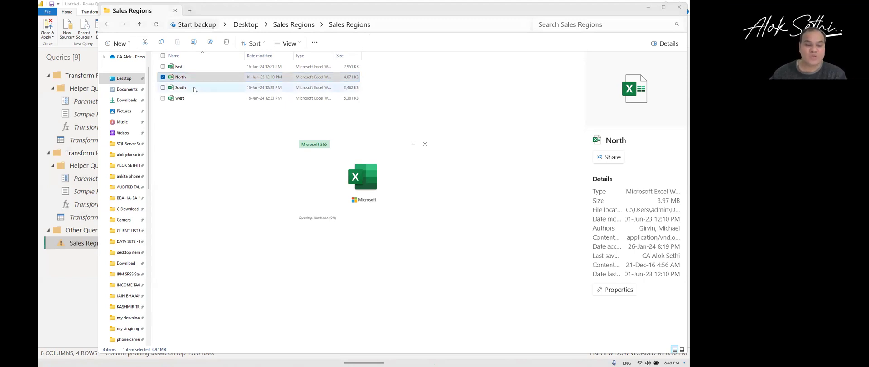
click(193, 89)
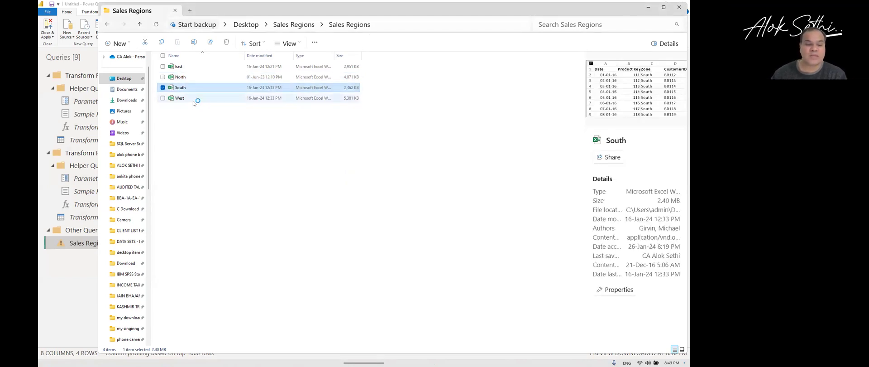
click(193, 103)
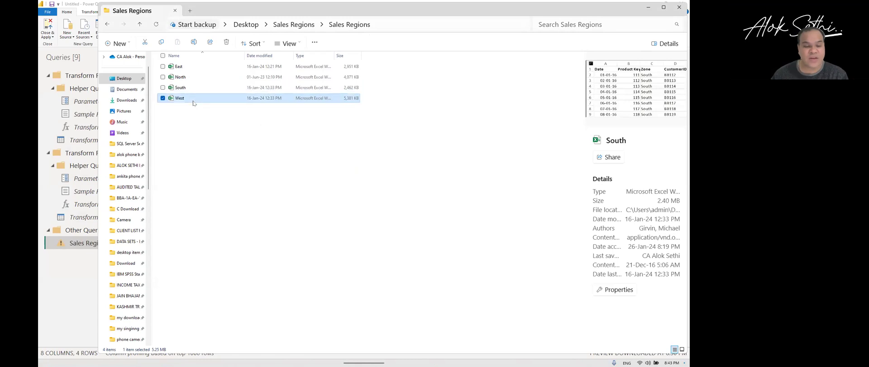
click(650, 7)
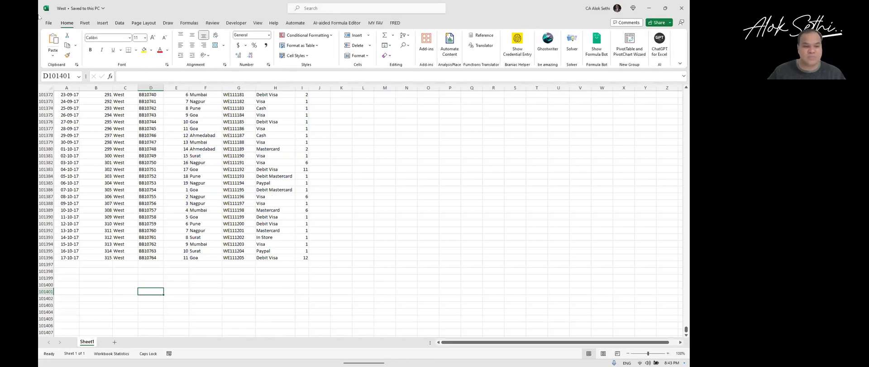
scroll(137, 195, up, 18)
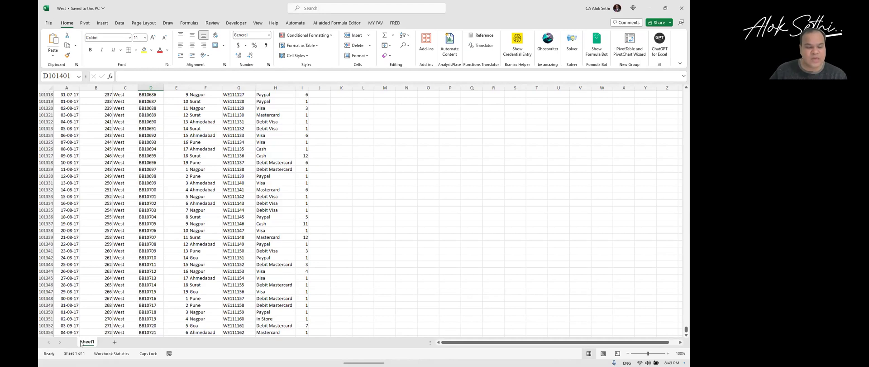
click(101, 249)
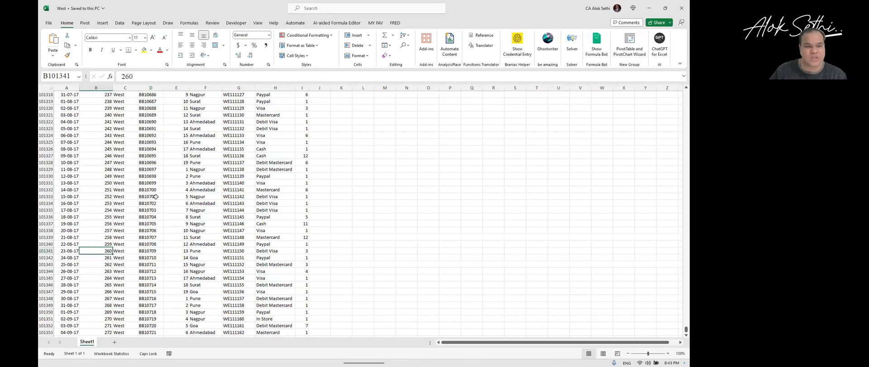
- Close the West, South and North workbooks
click(683, 7)
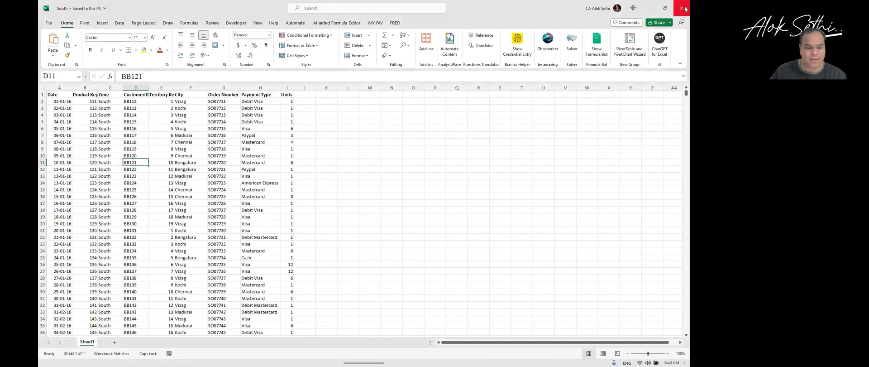
click(685, 8)
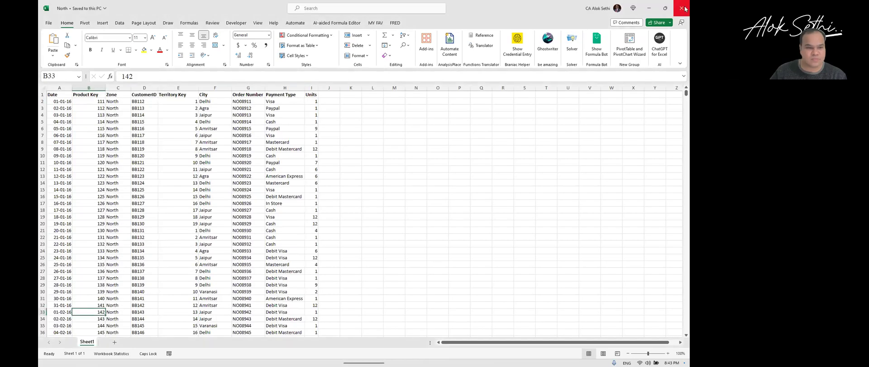
click(685, 8)
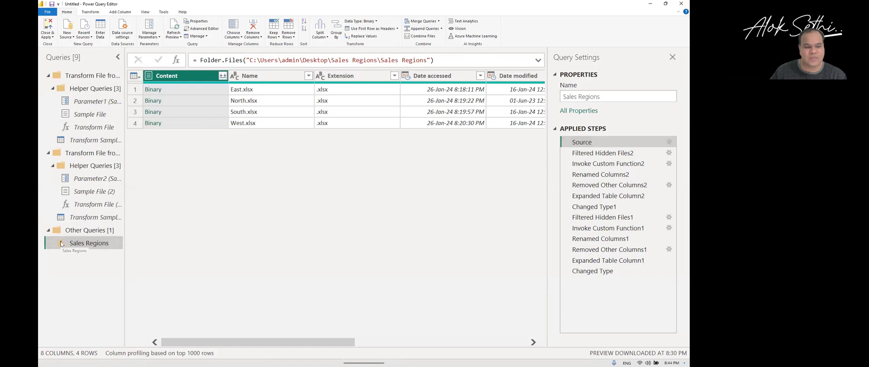
- Return to the Power Query Editor and delete the Sales Regions query
right_click(62, 244)
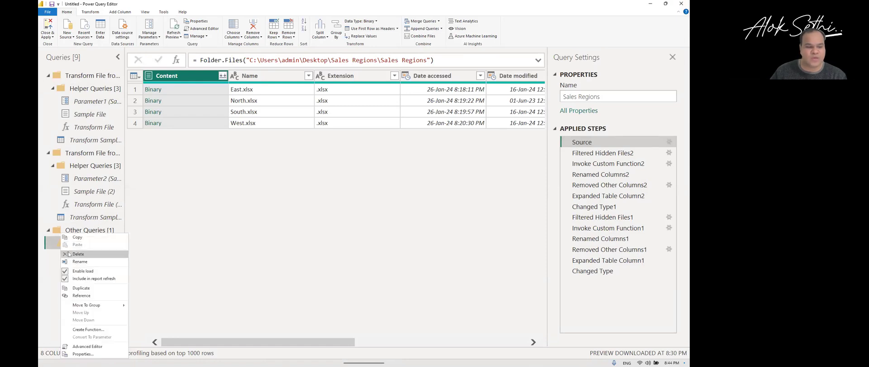
click(69, 254)
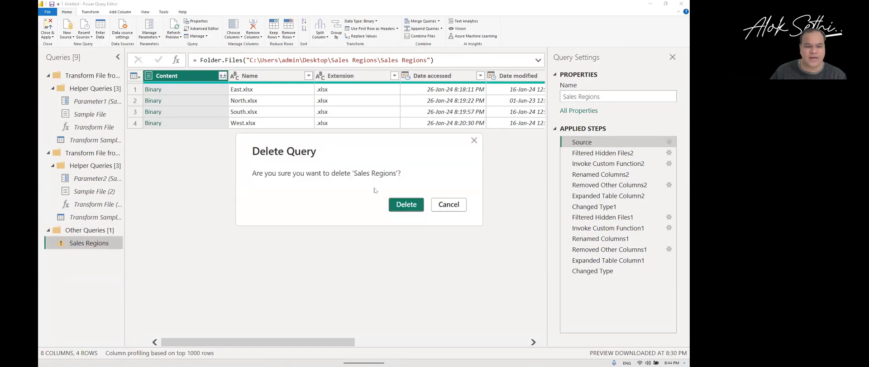
click(399, 205)
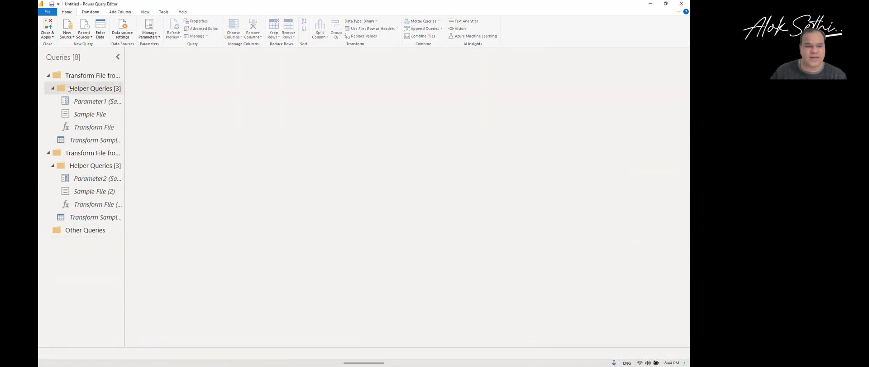
- Examine the first group's Sample File and Transform Sample File queries, loading the full list of Zone filter values with every value kept
click(93, 105)
click(92, 114)
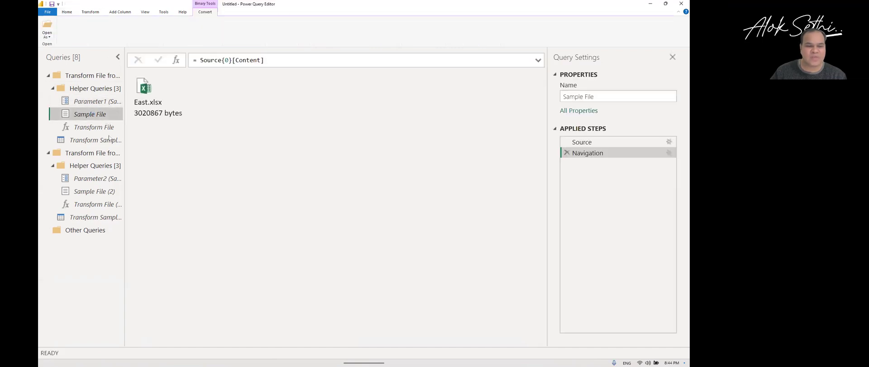
click(93, 140)
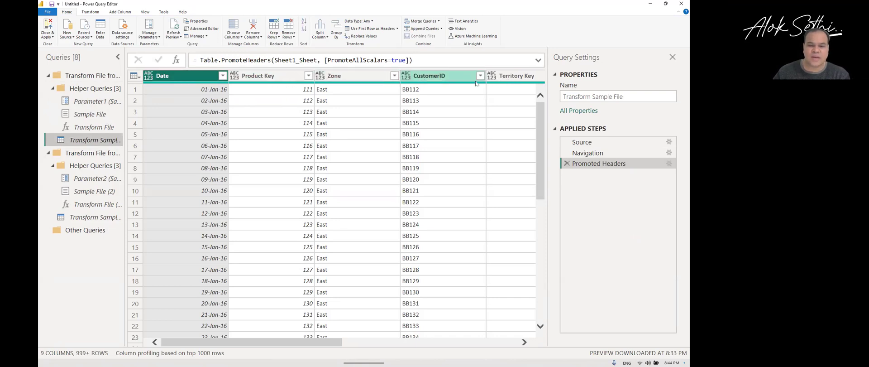
click(393, 76)
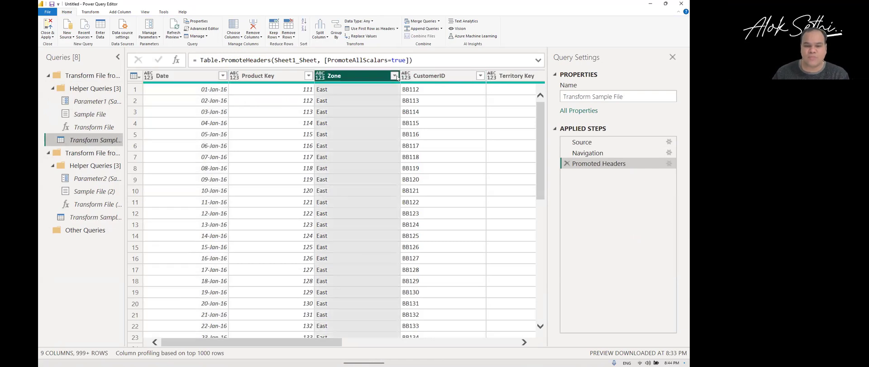
click(394, 76)
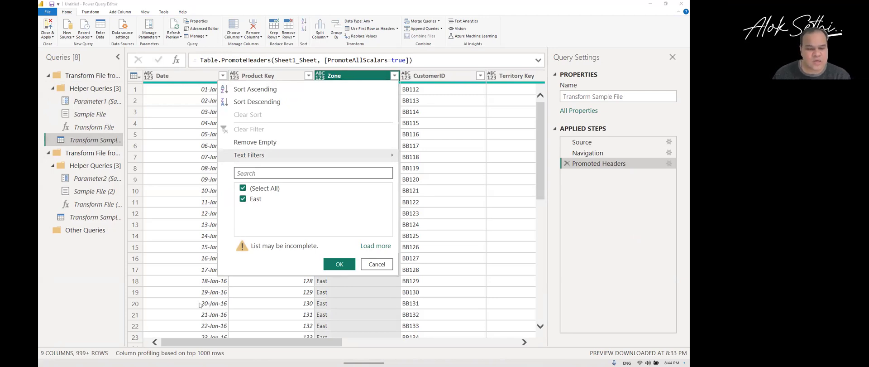
click(374, 246)
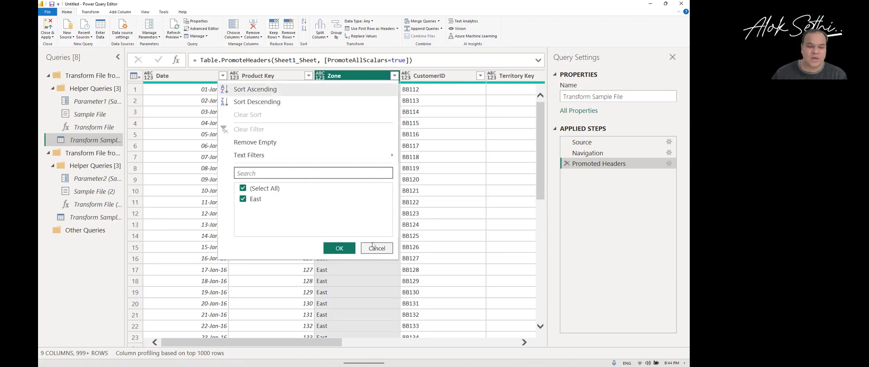
click(331, 249)
- View the Transform File (2) function and check the Other Queries and first Transform File groups
click(100, 206)
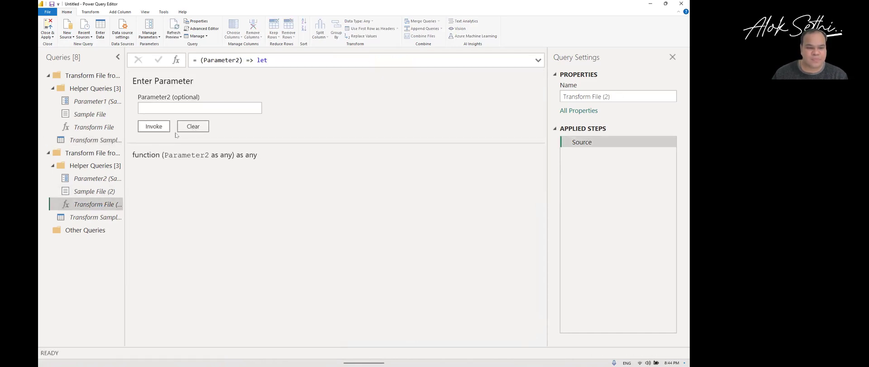
click(83, 230)
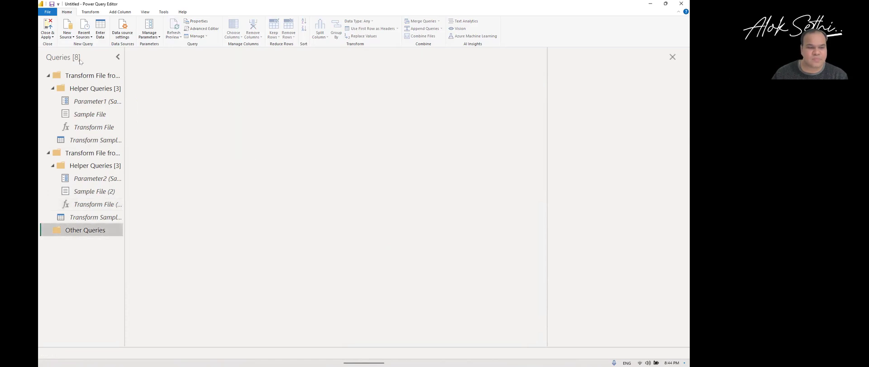
click(80, 87)
click(78, 78)
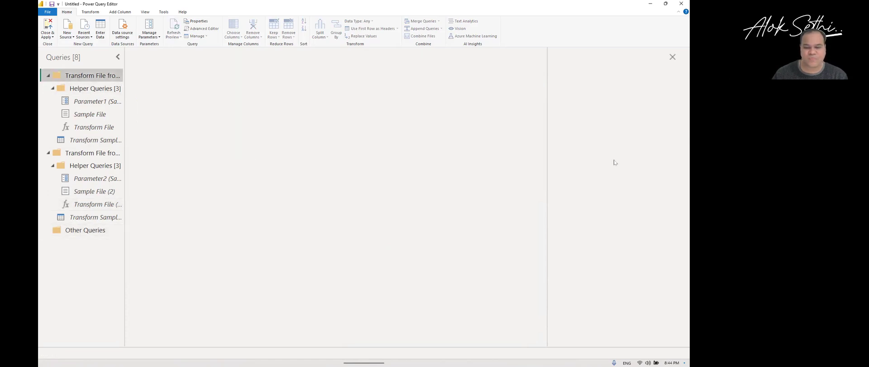
- Collapse the first Transform File query group and widen the Queries list to show the full query names
click(48, 75)
click(118, 57)
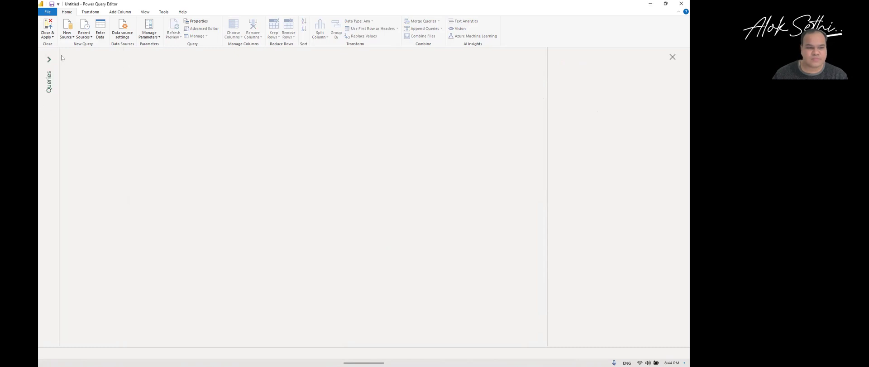
click(49, 59)
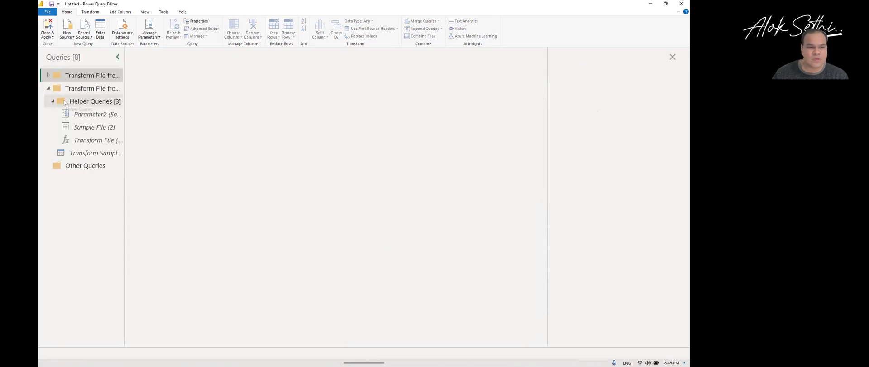
click(66, 91)
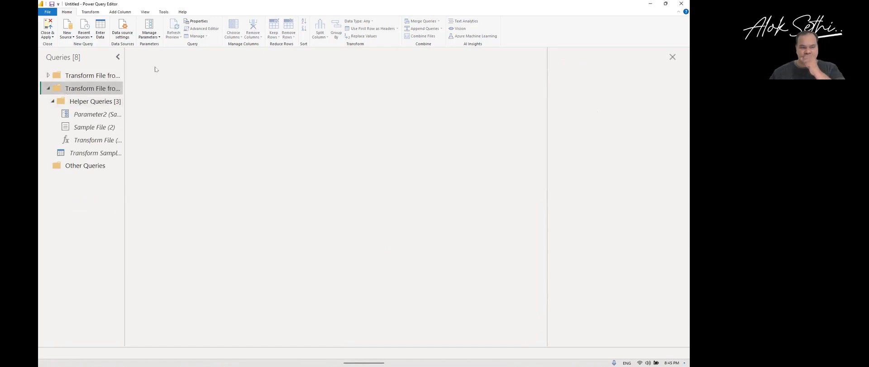
drag(125, 77, 152, 77)
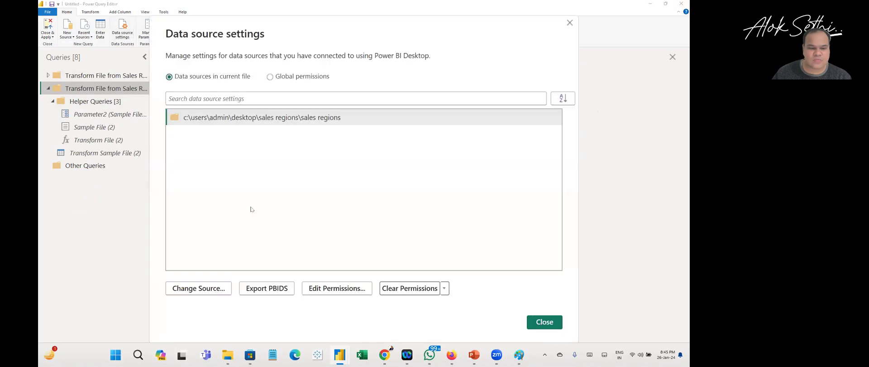
- Leave the data source settings and the Power Query Editor with changes postponed, and apply the pending changes in the Power BI Desktop window
click(568, 24)
click(680, 4)
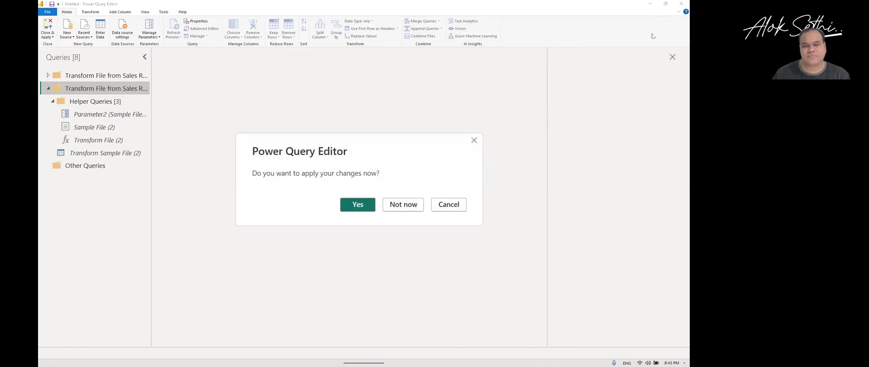
click(387, 205)
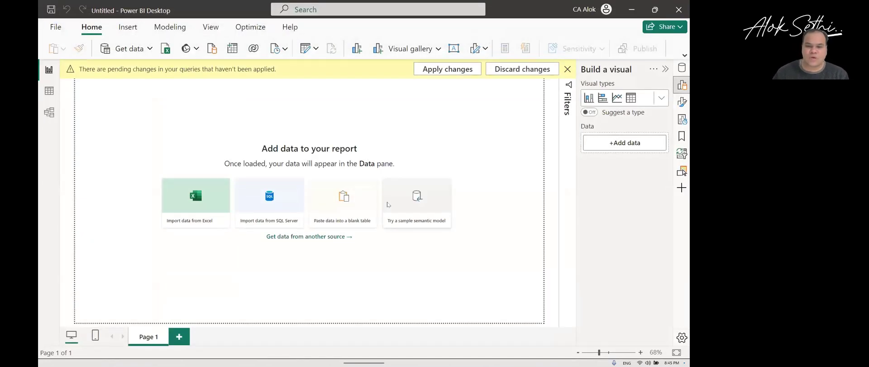
click(421, 71)
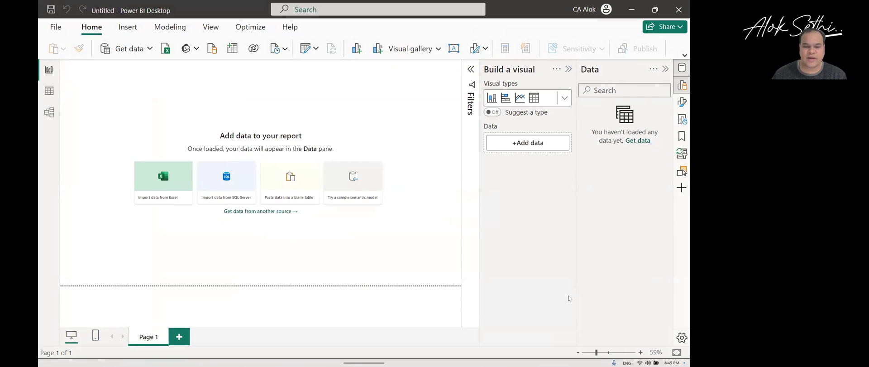
- Get data from a Folder source, using the Sales Regions subfolder inside the Desktop's Sales Regions folder as the path
click(326, 127)
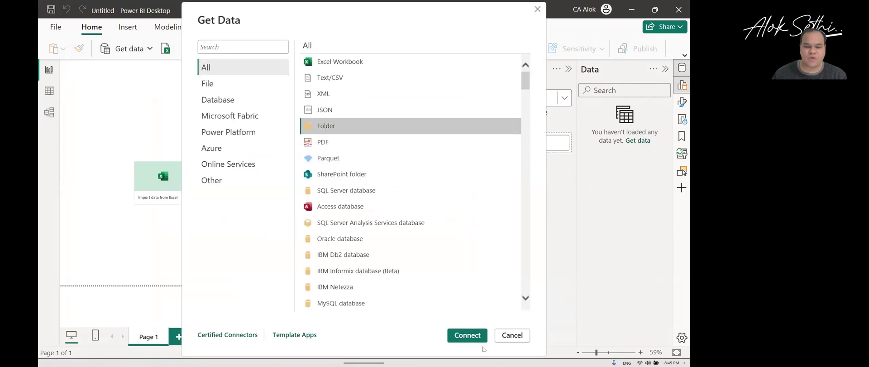
click(468, 336)
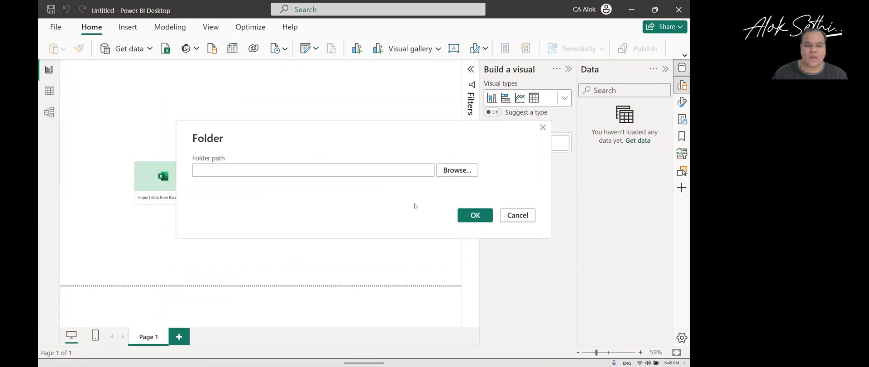
click(455, 171)
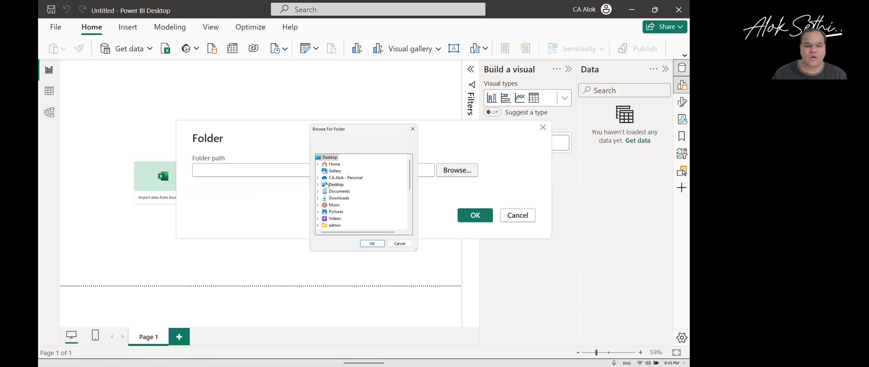
click(318, 184)
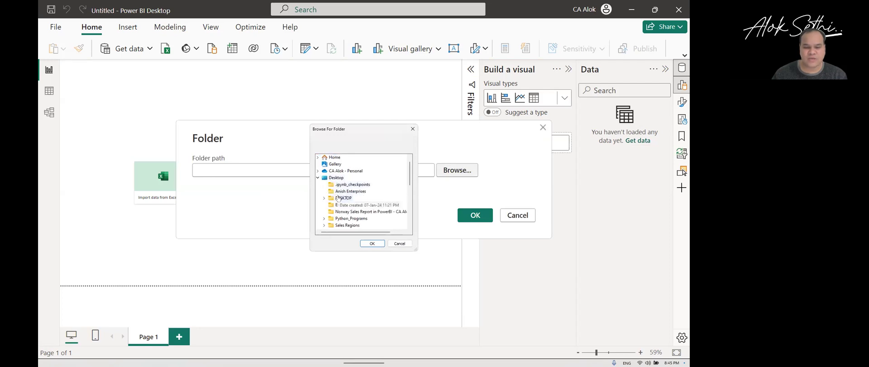
click(345, 224)
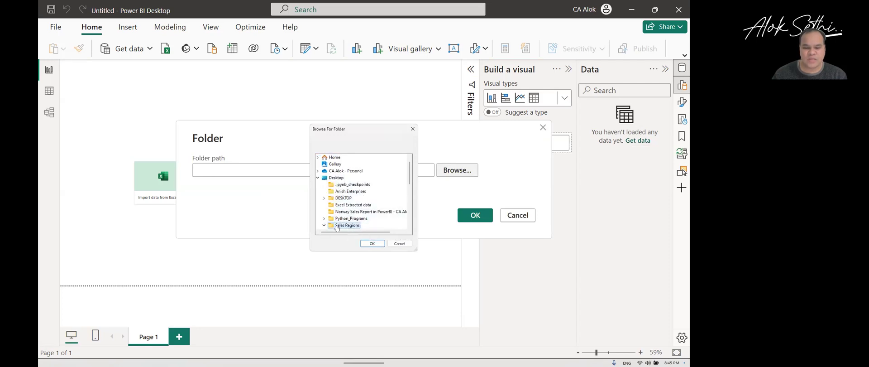
scroll(342, 221, down, 1)
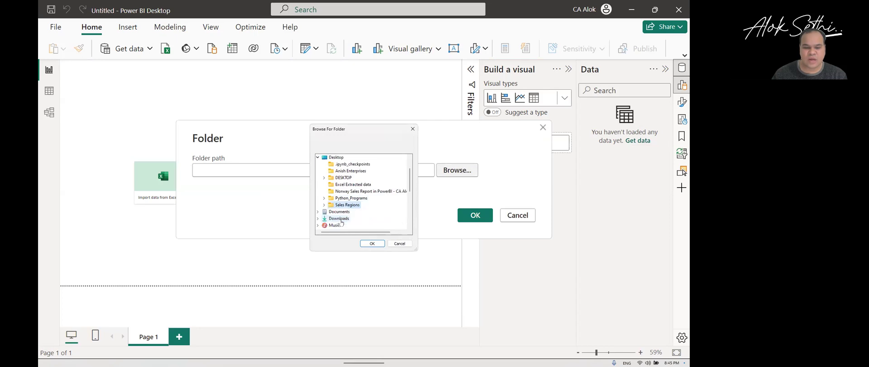
click(324, 205)
click(350, 211)
click(372, 243)
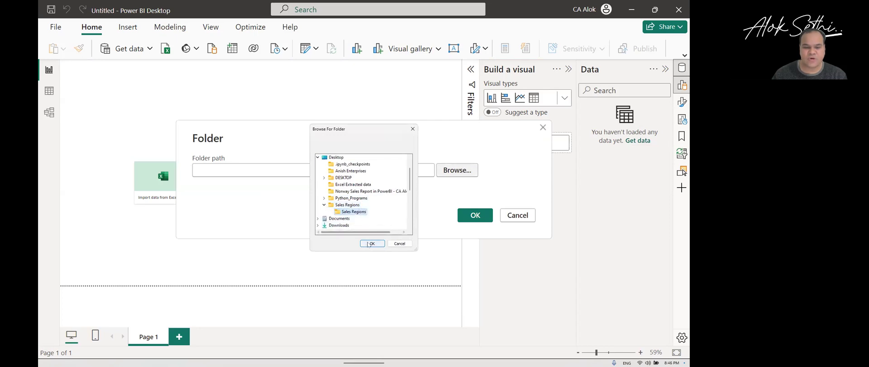
click(459, 218)
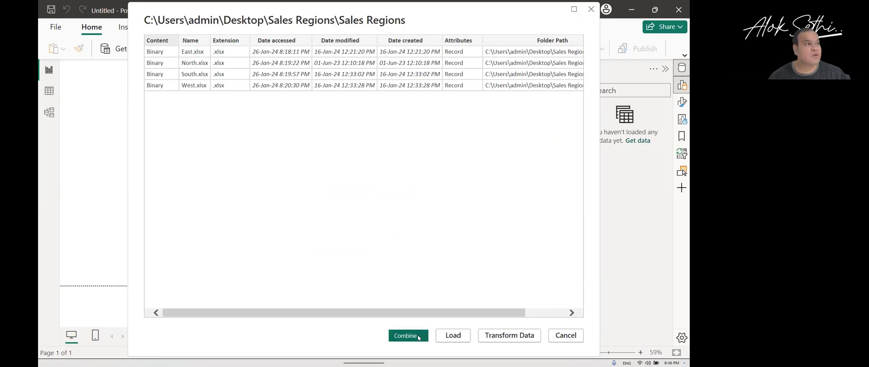
- Combine and transform the folder's files using Sheet1 with the first file as sample, and switch back to the Power BI Desktop window
click(418, 337)
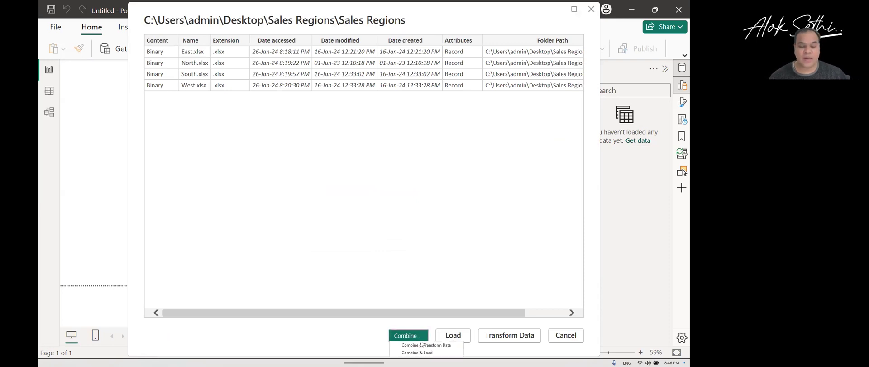
click(422, 344)
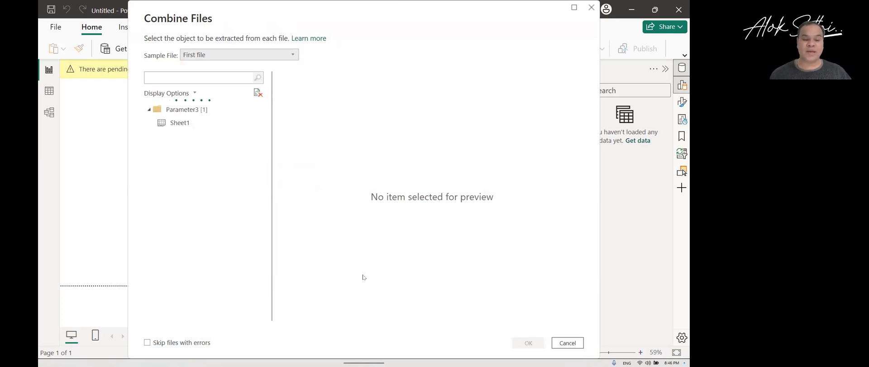
click(235, 58)
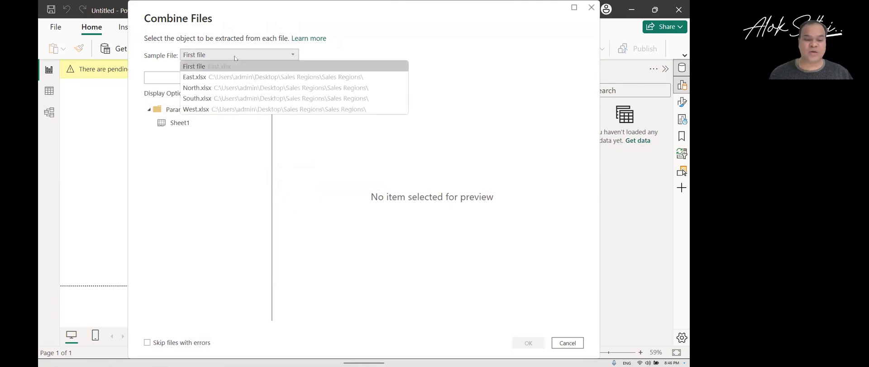
click(235, 58)
click(177, 121)
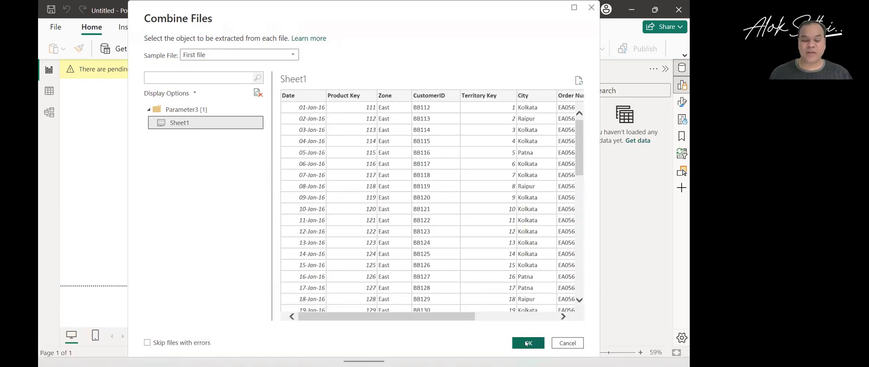
click(526, 342)
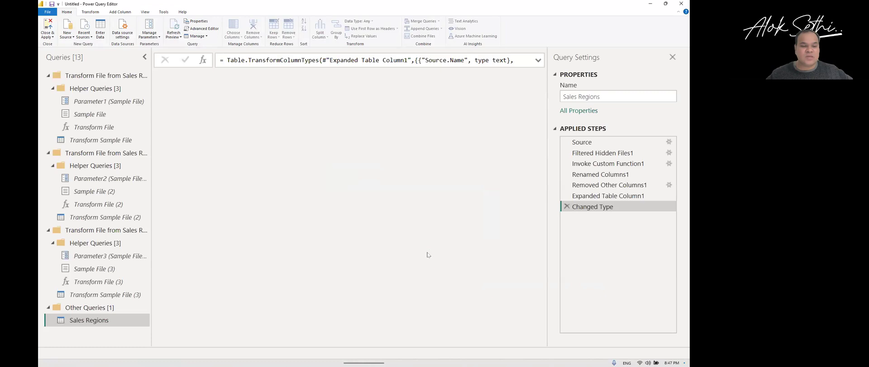
key(alt+Tab)
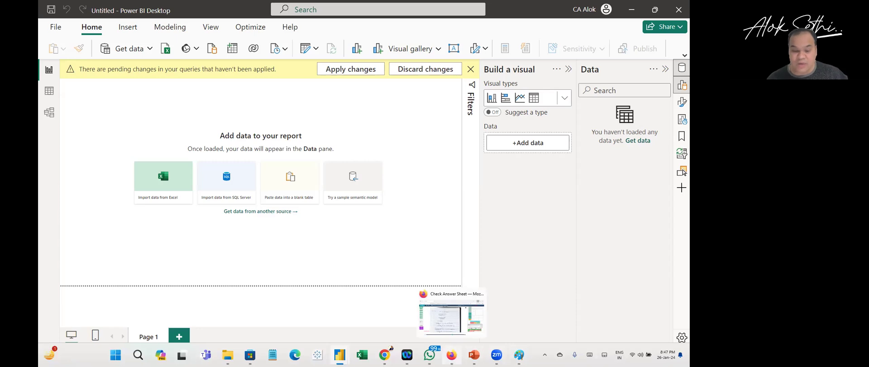
- Return to the Power Query Editor, load all Source.Name filter values, and apply the filter with East, North, South and West workbooks selected
mouse_move(340, 355)
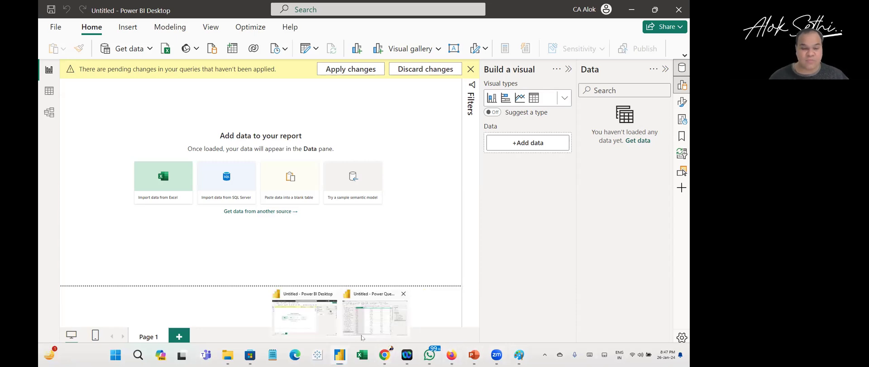
click(362, 338)
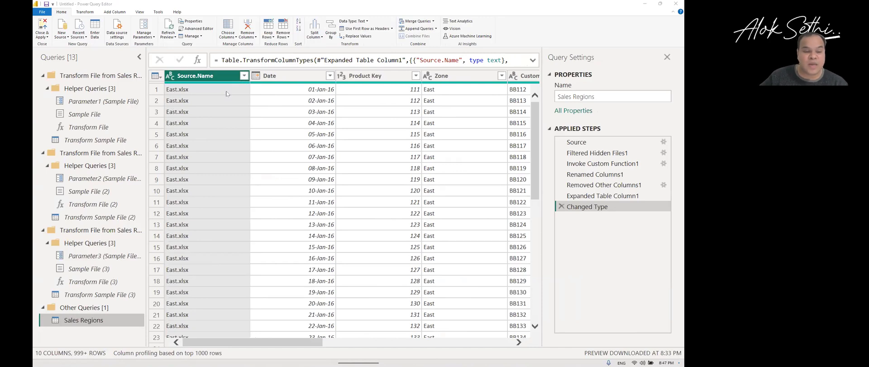
click(244, 75)
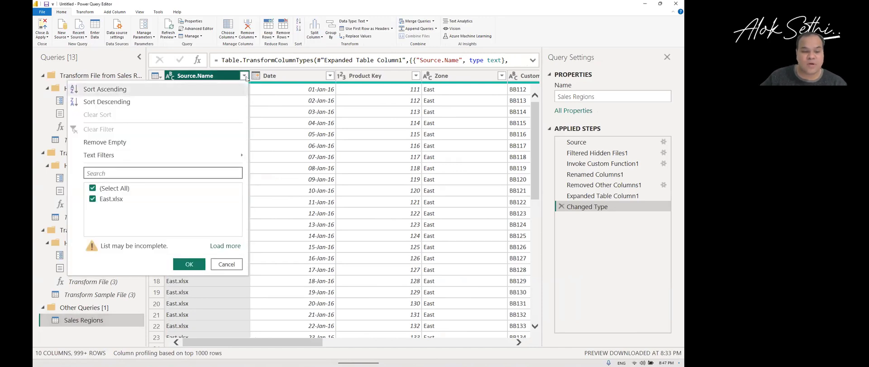
click(228, 249)
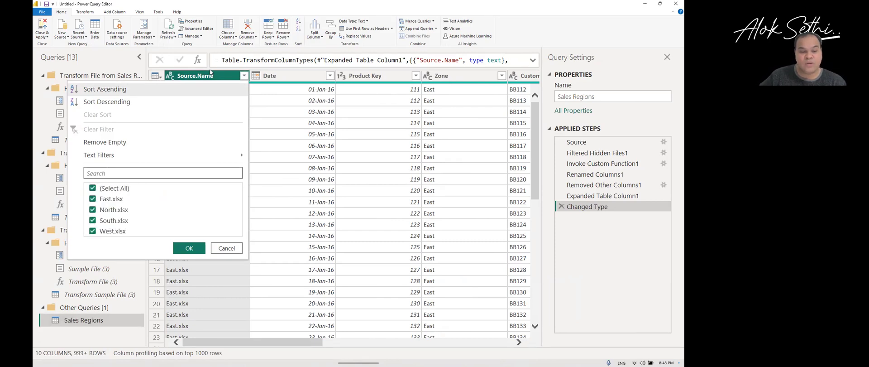
click(184, 249)
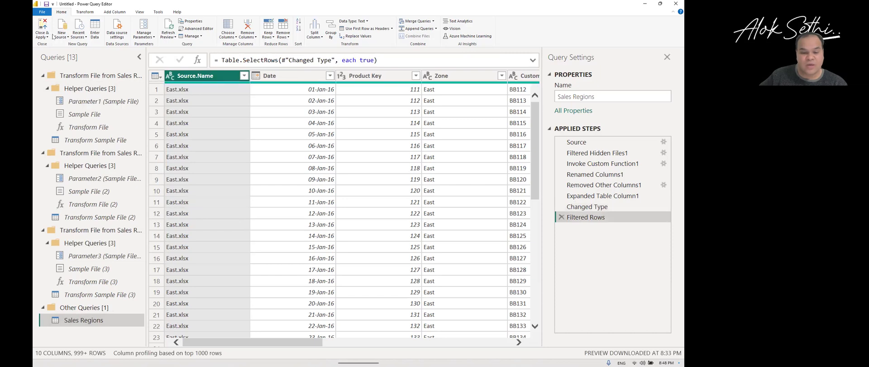
- Close and apply the Power Query changes, and expand the loaded Sales Regions table to list its fields
click(45, 37)
click(50, 44)
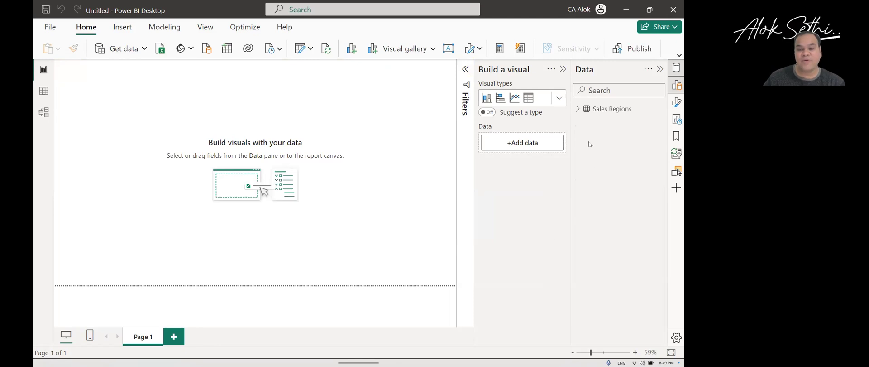
click(578, 109)
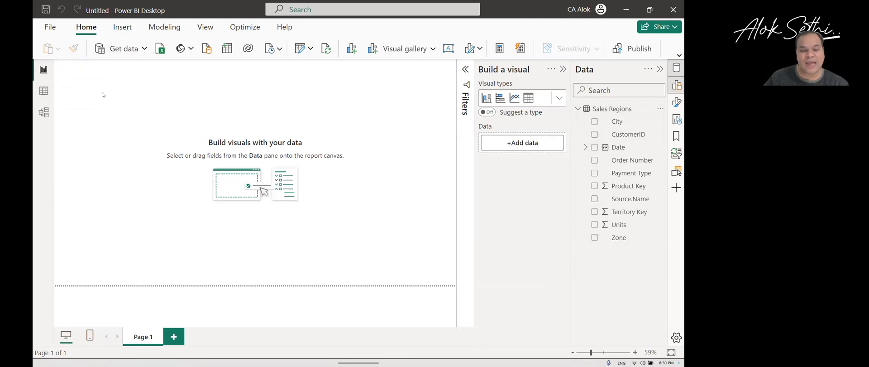
- Show the Sales Regions data in table view with the field list collapsed, and browse through its rows
click(41, 91)
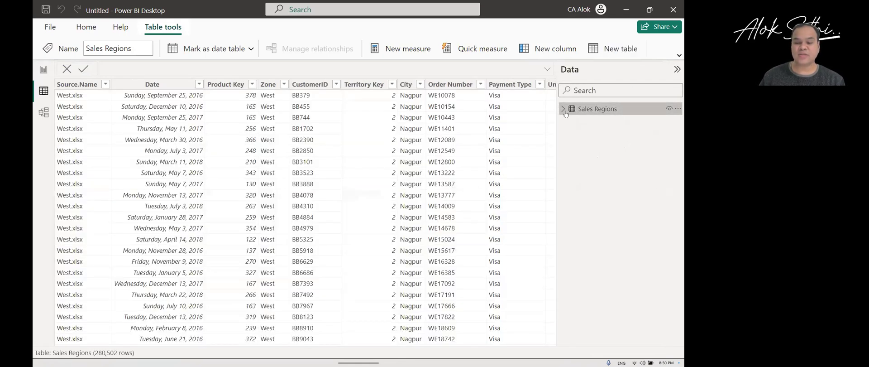
click(564, 110)
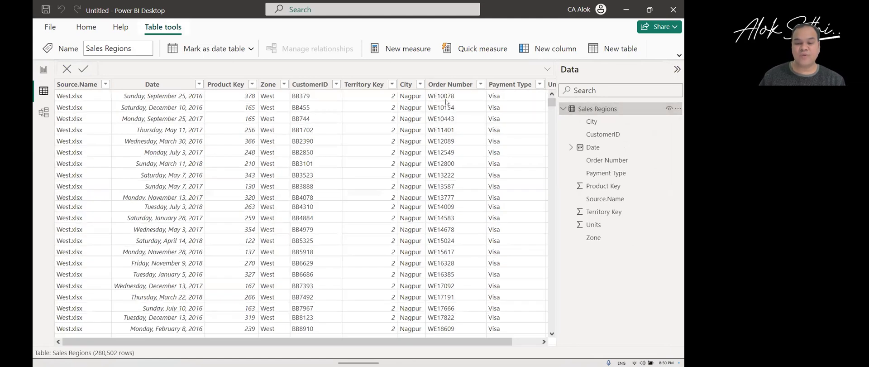
click(678, 68)
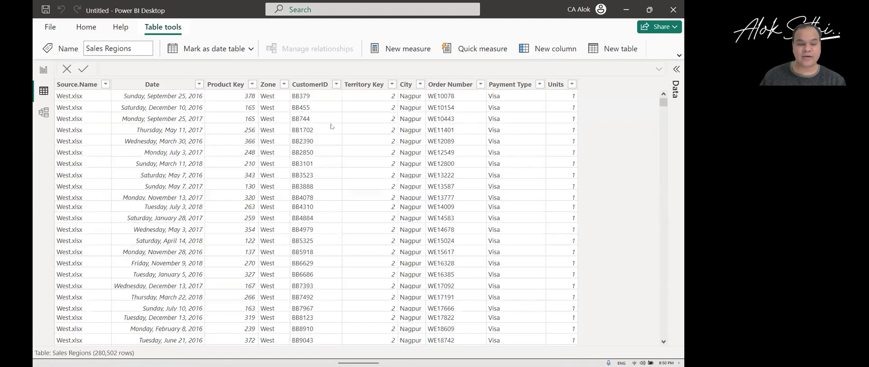
scroll(331, 132, down, 20)
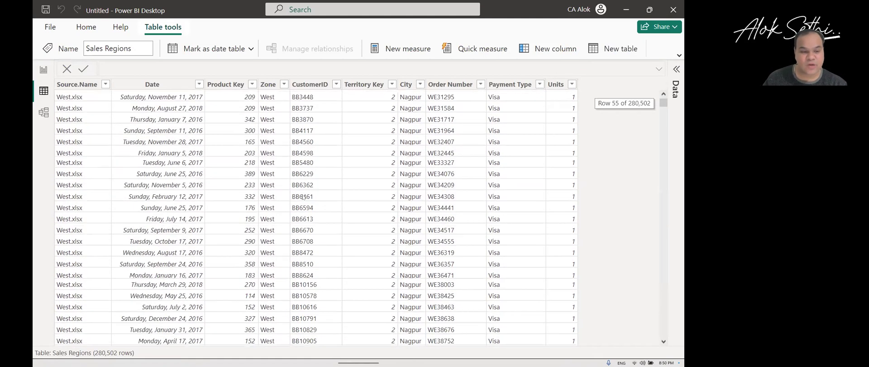
scroll(304, 197, up, 15)
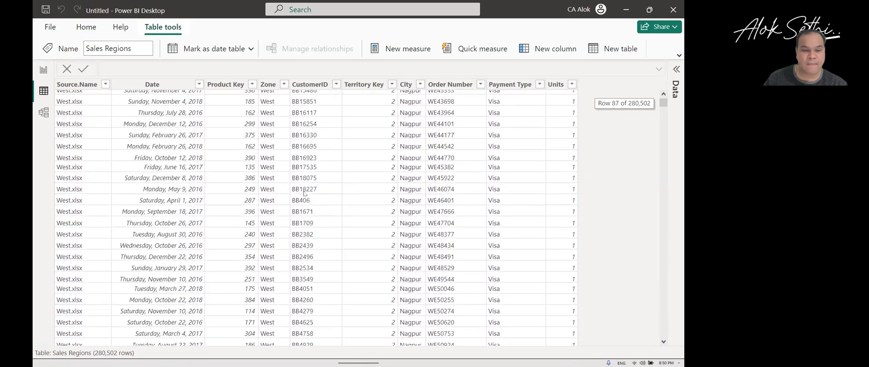
scroll(303, 197, up, 15)
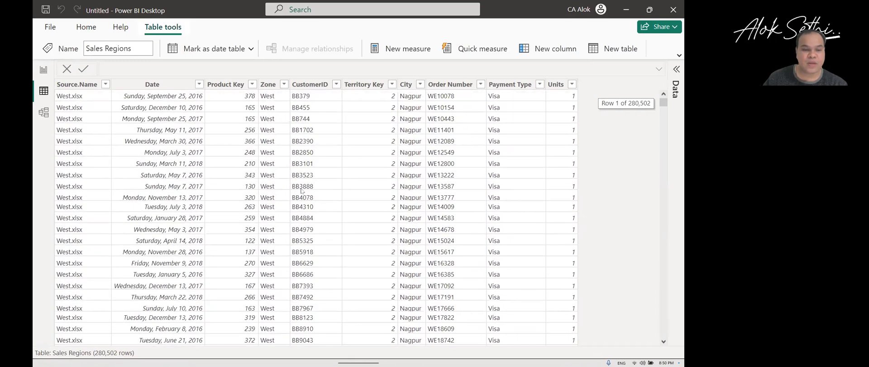
- Check which source files and zones the Source.Name and Zone columns contain, leaving all values selected
click(106, 84)
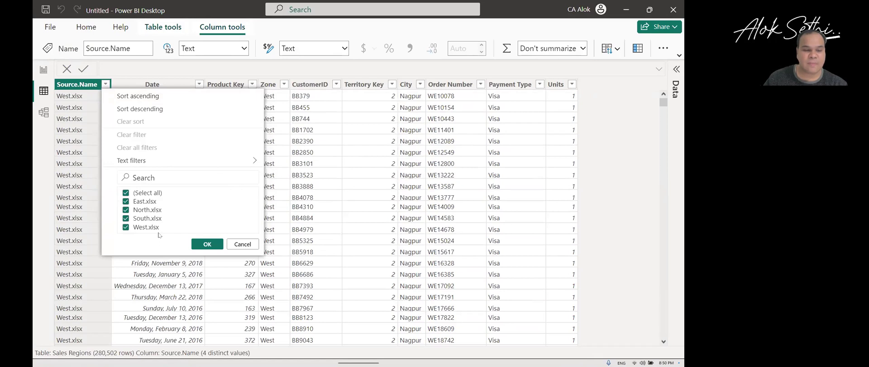
click(250, 248)
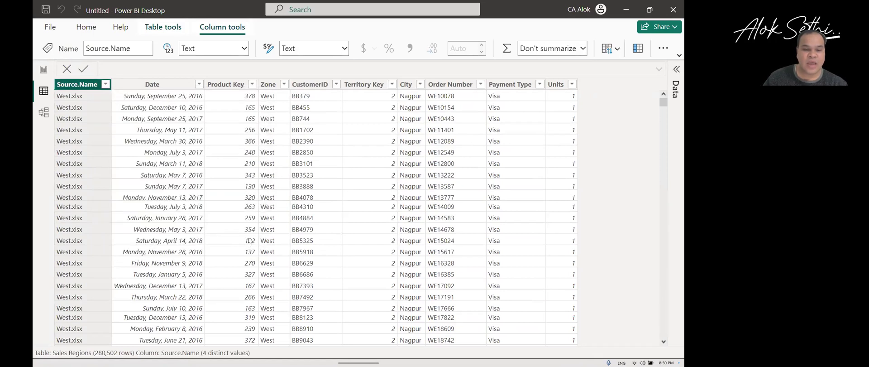
click(284, 84)
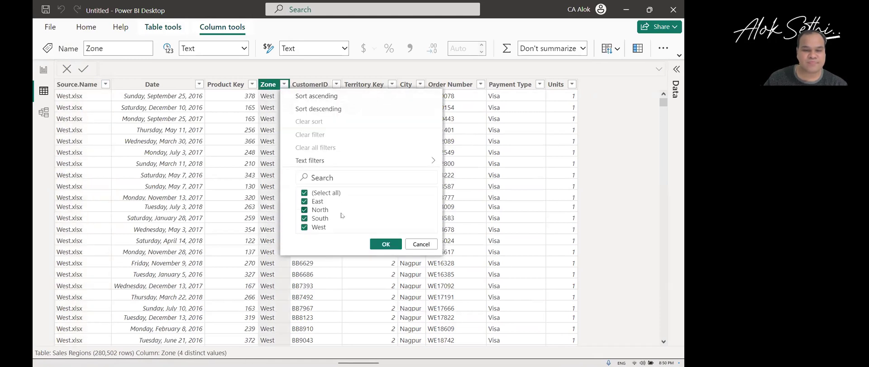
click(383, 243)
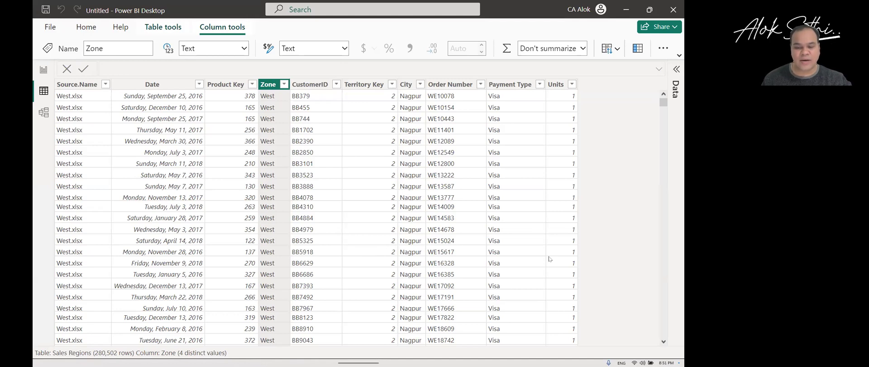
- Delete the Source.Name column from the Sales Regions table
click(79, 84)
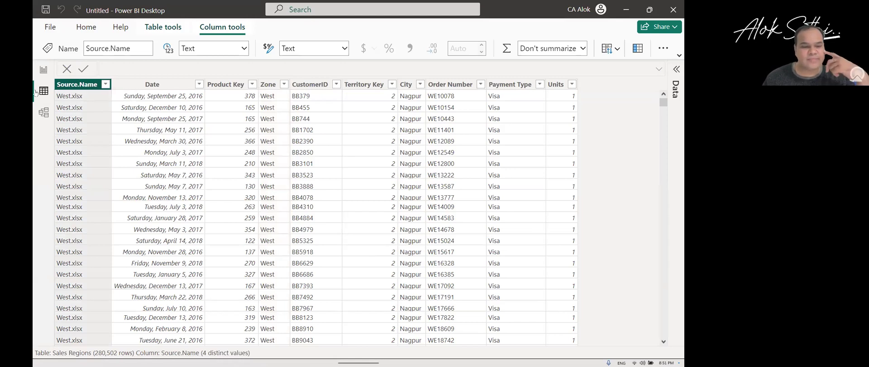
right_click(73, 85)
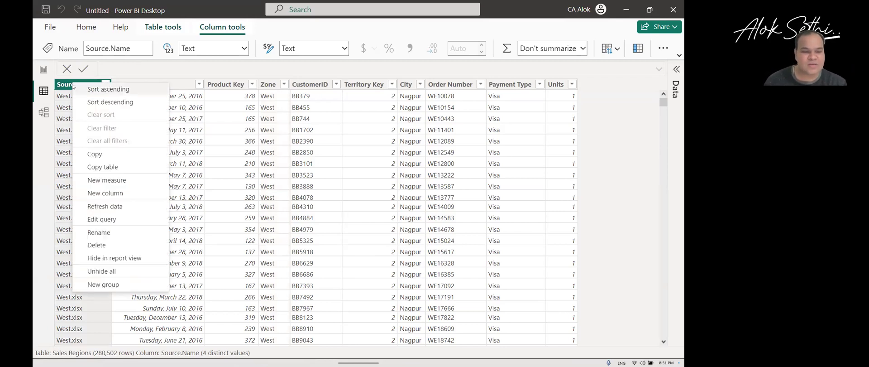
click(102, 244)
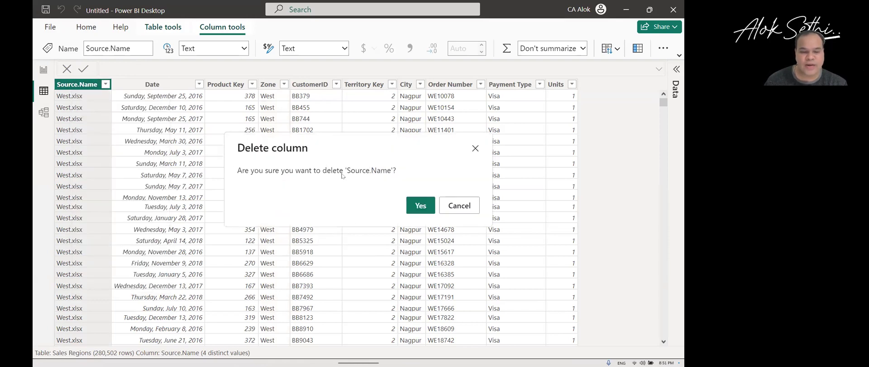
click(415, 205)
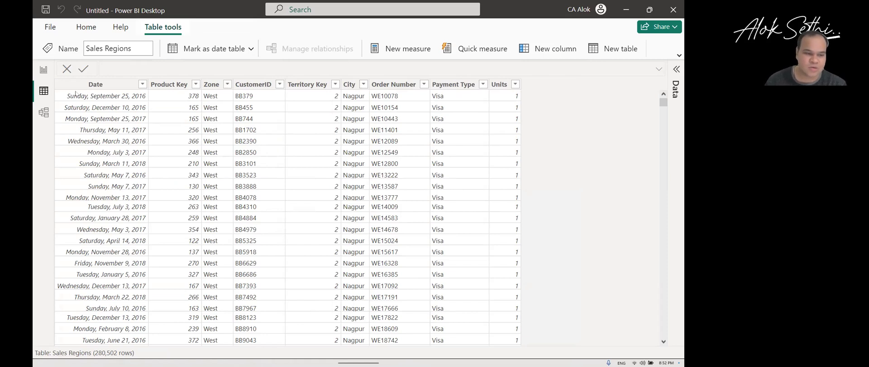
- Lengthen the Sales Regions table card slightly in the model view, and return to the report view
click(44, 111)
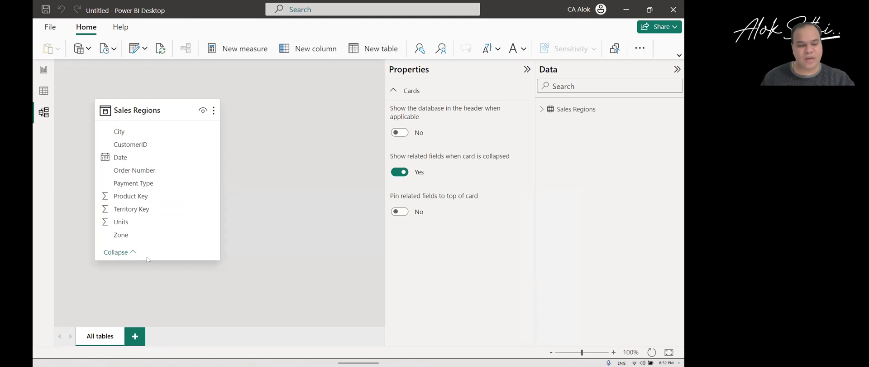
drag(153, 260, 154, 271)
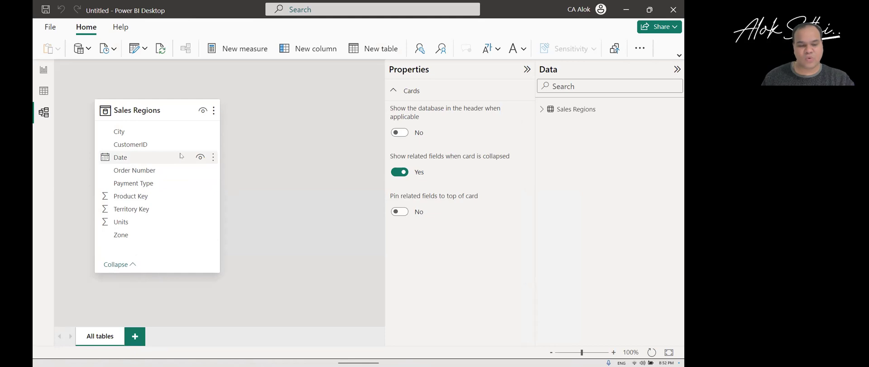
click(41, 71)
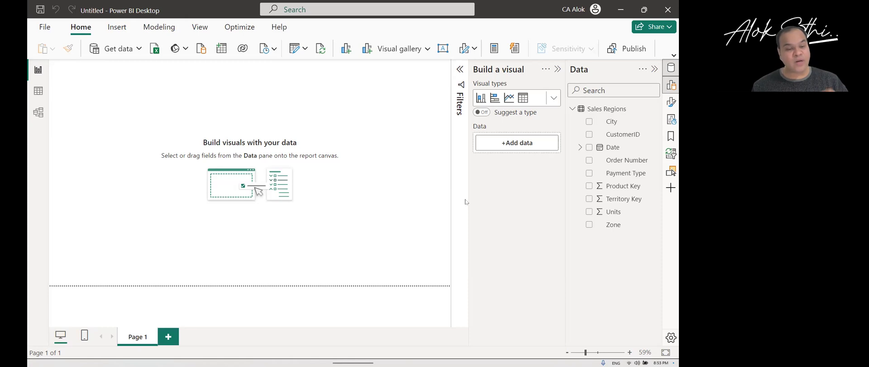
- Assign the City data category to the City column of the Sales Regions table, with the full-height column tools ribbon expanded
click(39, 93)
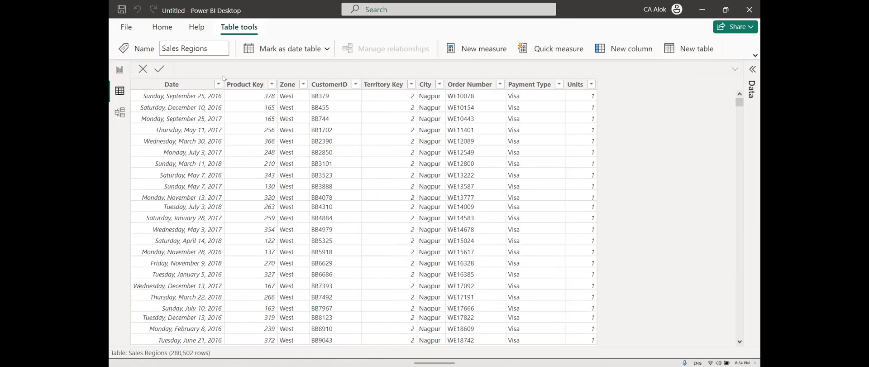
click(427, 85)
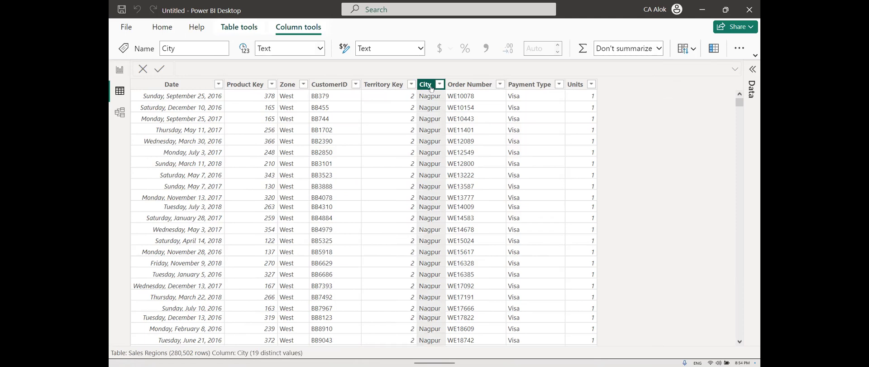
click(756, 56)
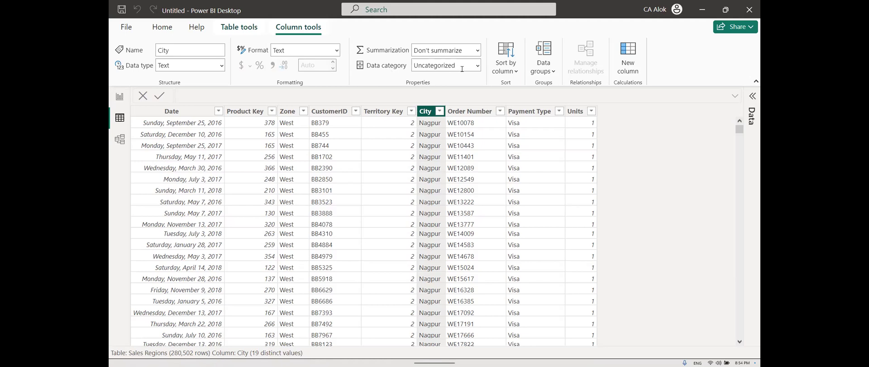
click(479, 67)
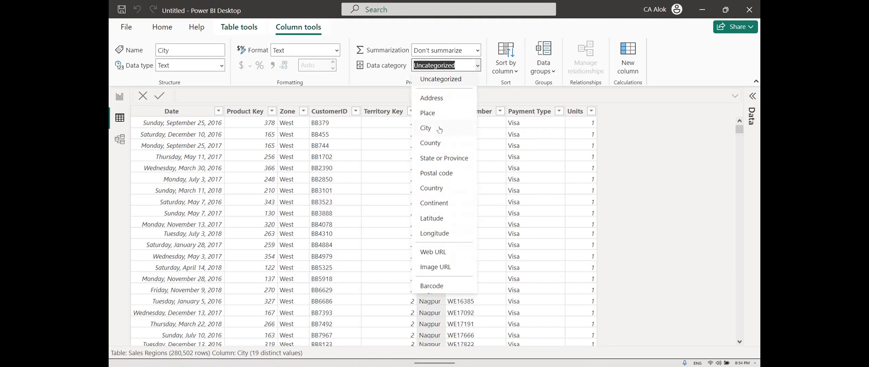
click(440, 129)
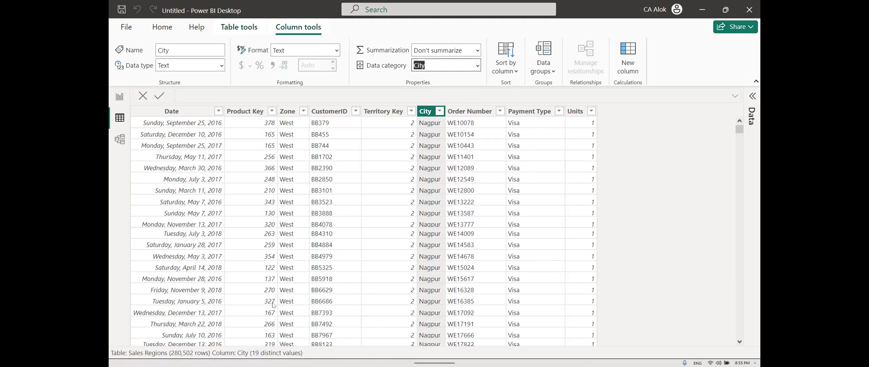
- Review the data category options available for the Zone column without choosing one
click(297, 112)
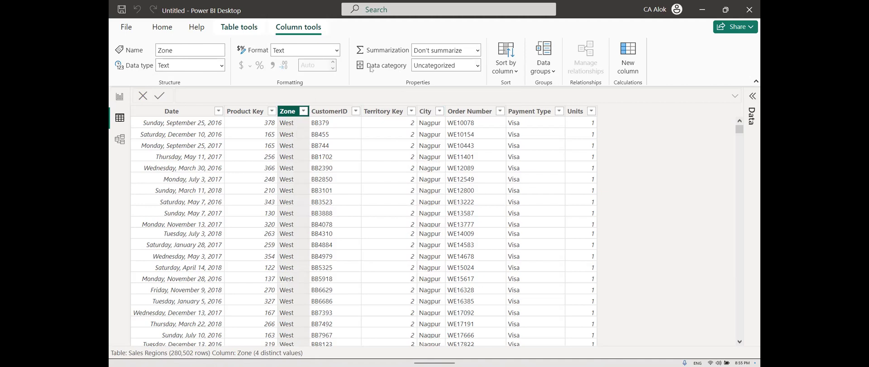
click(477, 65)
click(478, 65)
click(478, 66)
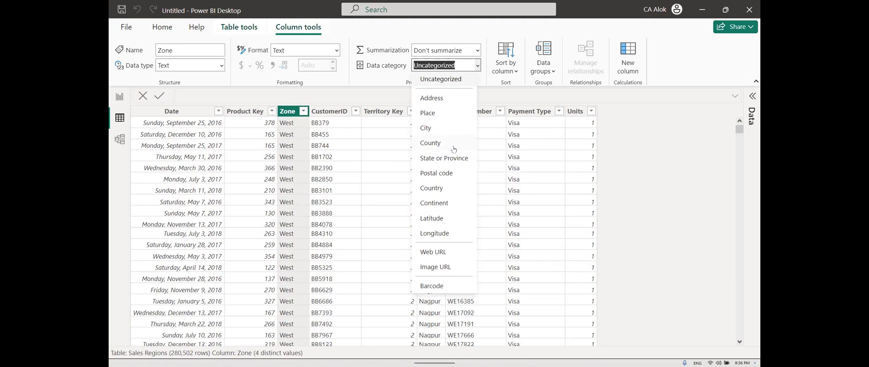
click(387, 84)
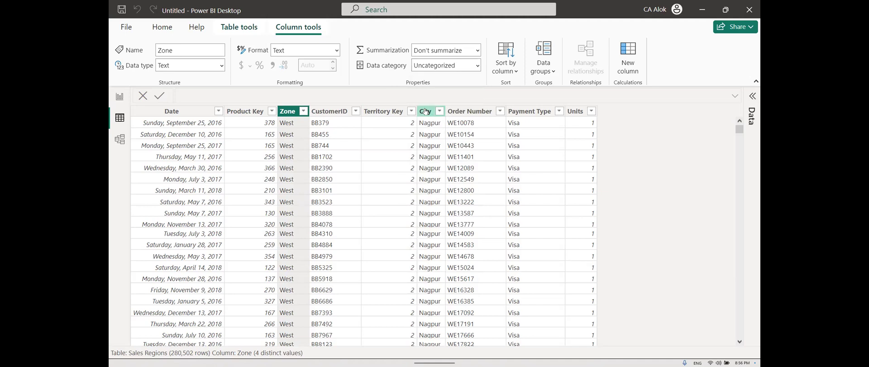
- Review the data category options for the City column and choose City again
click(426, 111)
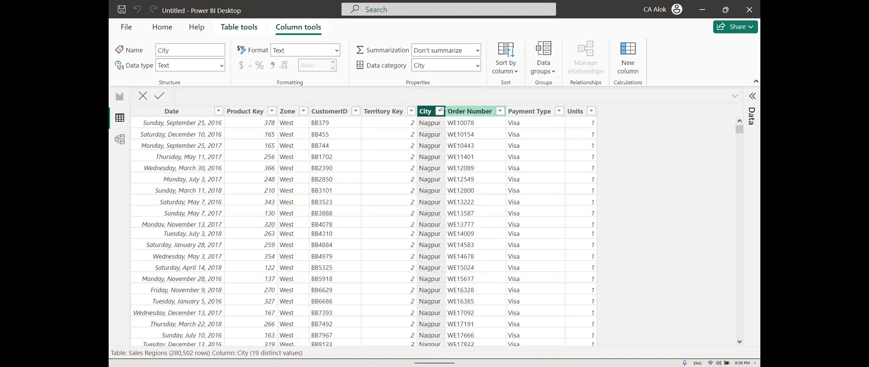
click(479, 67)
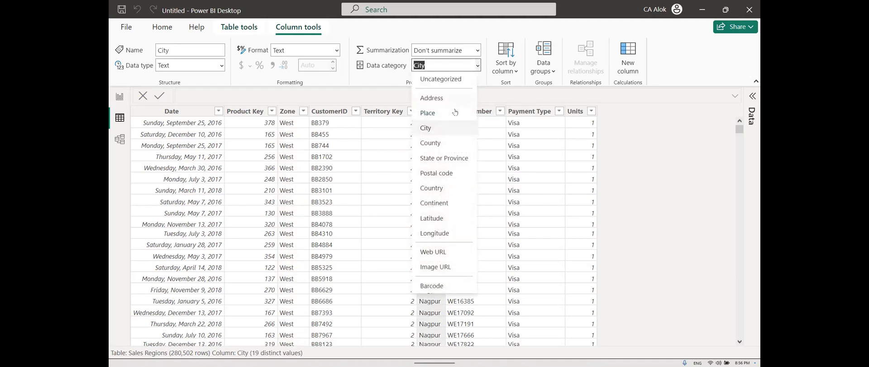
click(454, 130)
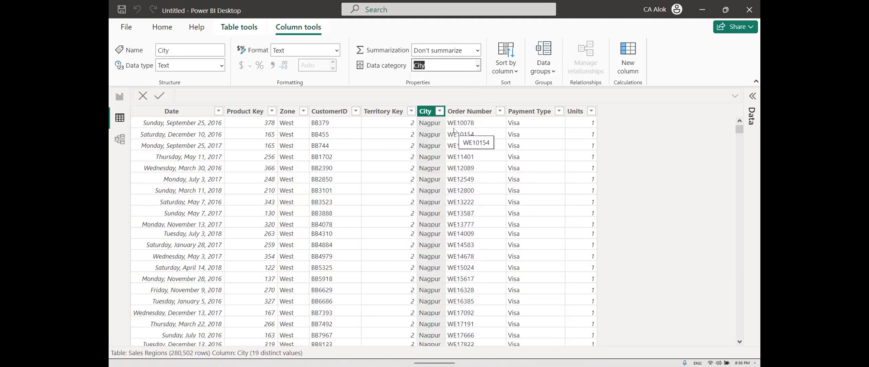
- Insert a map visual on the report page, enlarge it to the page width, and use the City field as its location
click(119, 97)
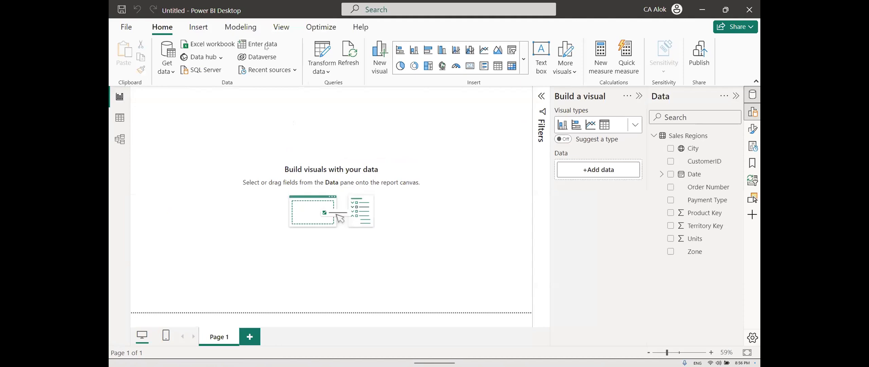
click(524, 63)
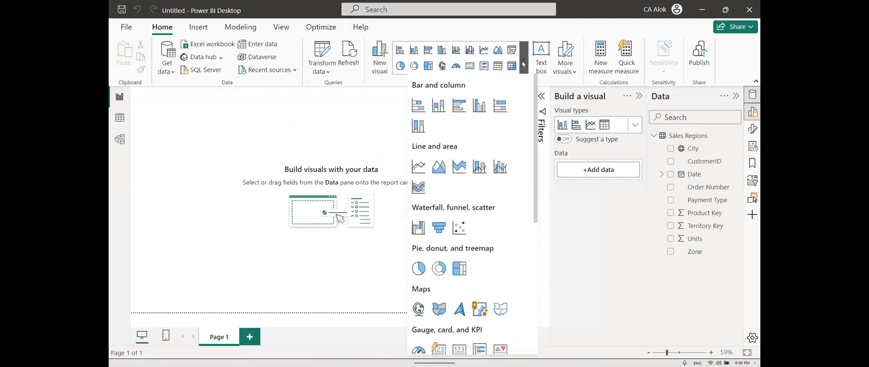
scroll(475, 253, down, 1)
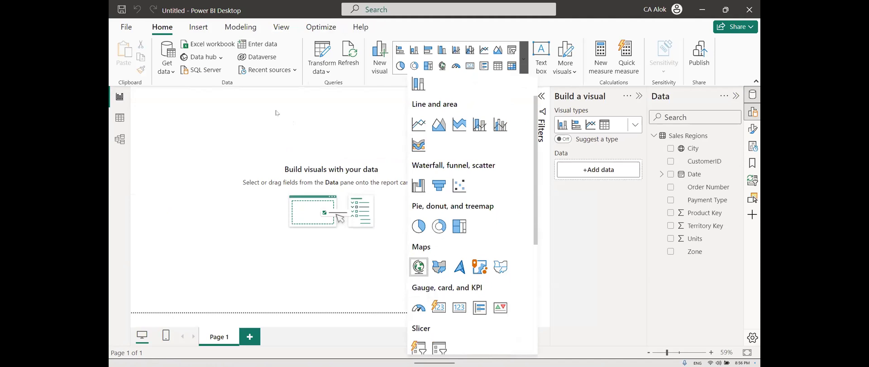
click(419, 266)
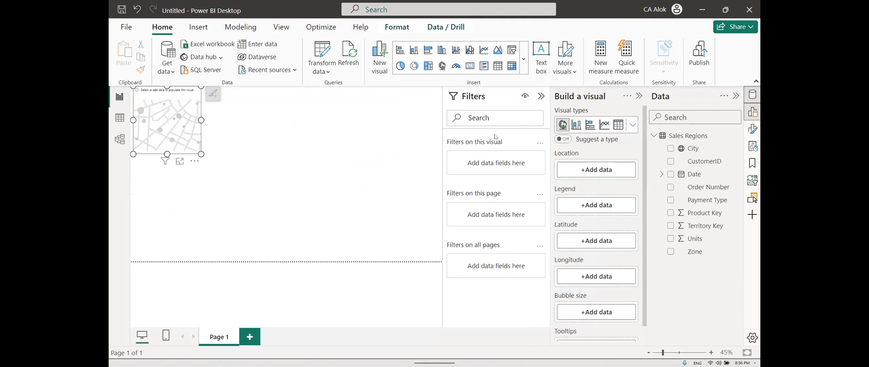
drag(201, 154, 441, 267)
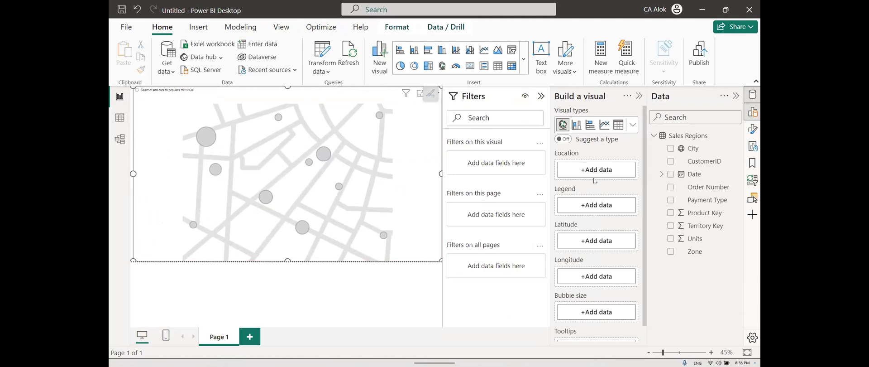
drag(696, 151, 334, 165)
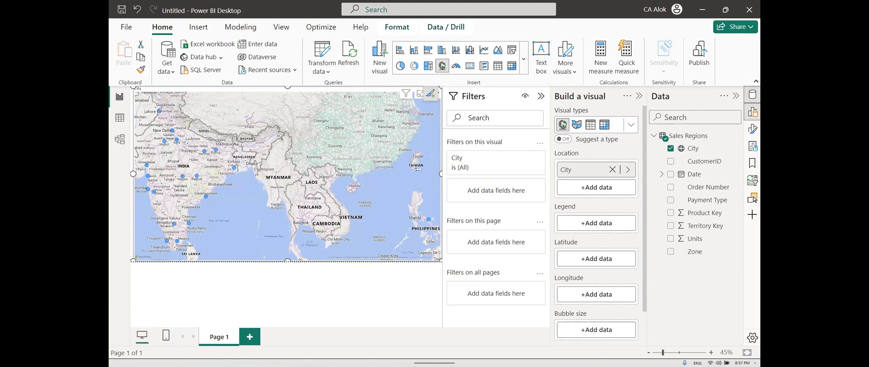
drag(442, 173, 279, 173)
key(ctrl+z)
key(ctrl+z)
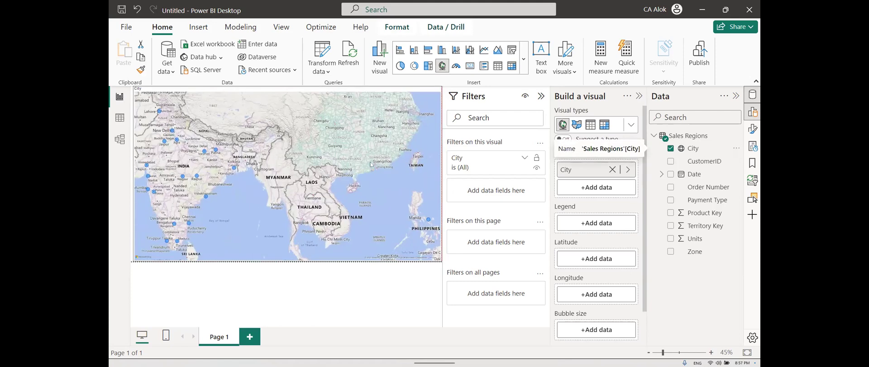
drag(226, 89, 298, 89)
drag(204, 174, 120, 168)
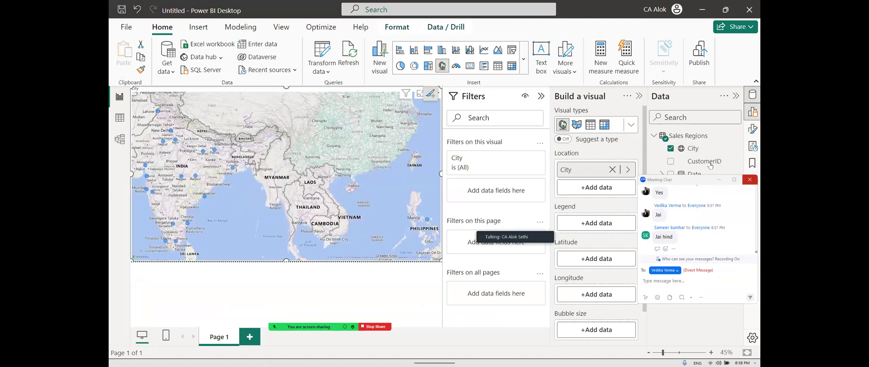
- Set the City column's data category to Uncategorized in the table view, and refresh the data in the report view
click(750, 179)
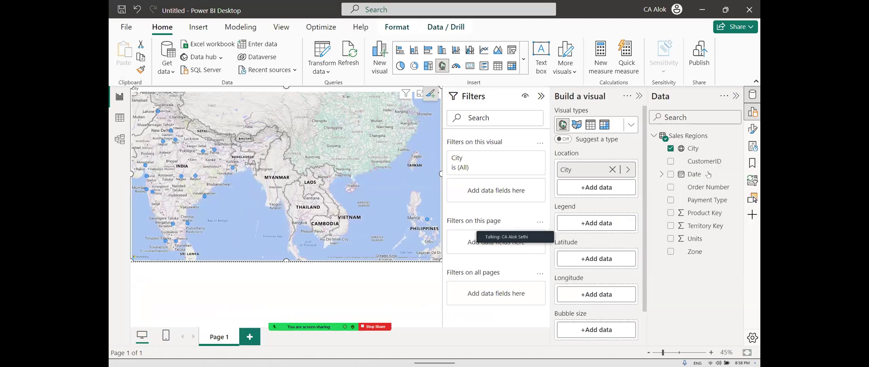
click(120, 118)
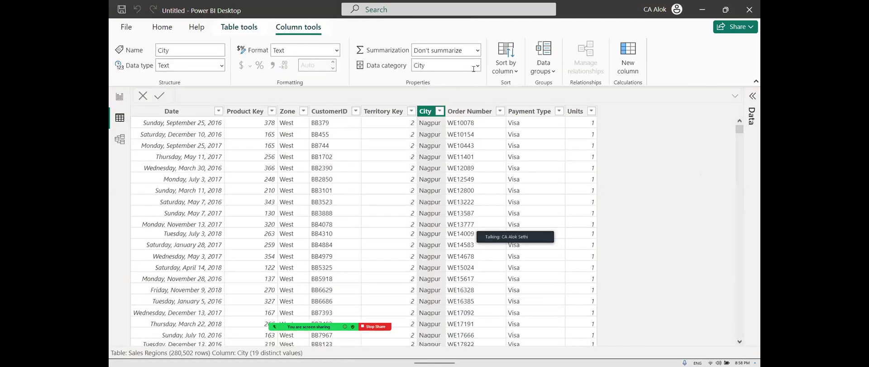
click(477, 65)
key(Escape)
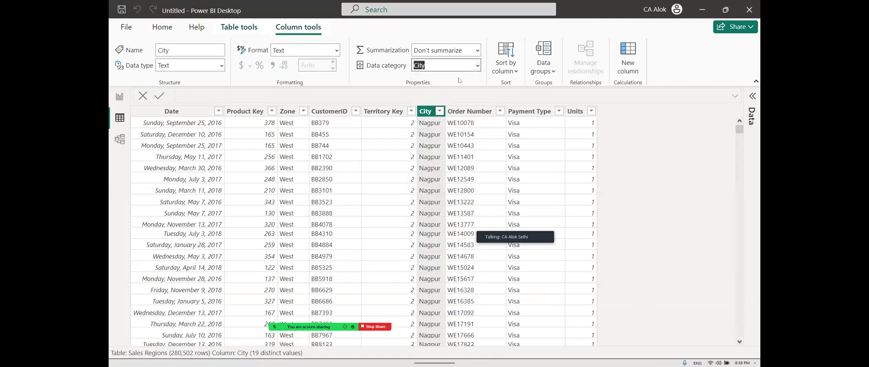
key(Home)
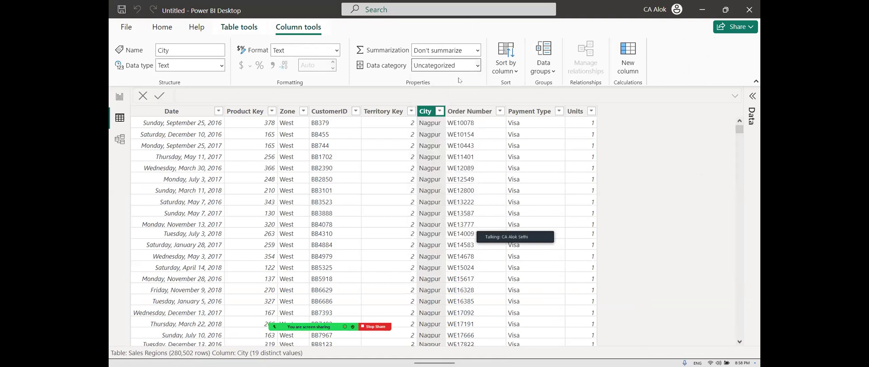
click(120, 97)
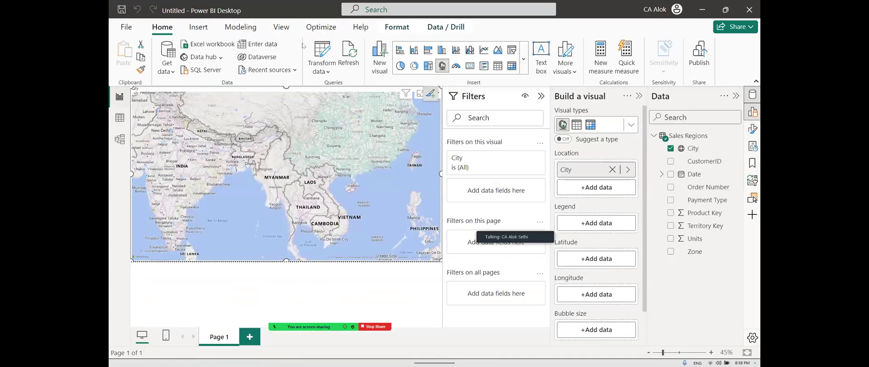
click(347, 58)
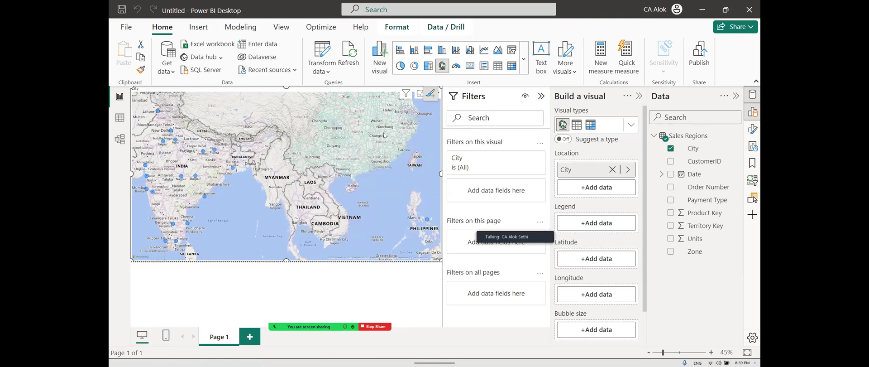
- Replace the map with a new map visual enlarged to nearly the page width, using the City field as its location
key(Delete)
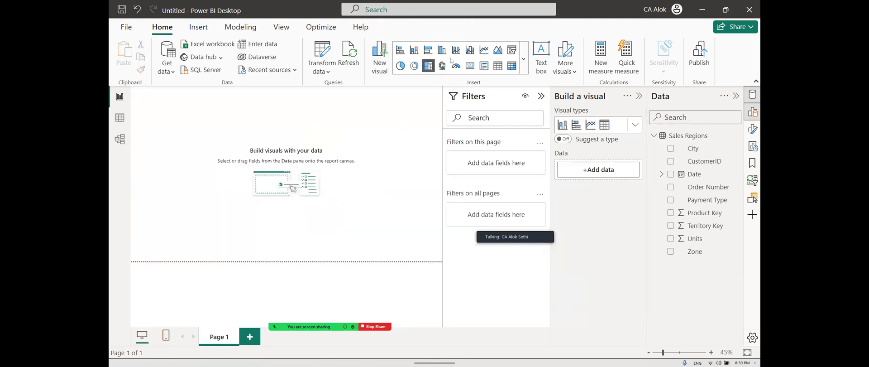
click(443, 66)
drag(198, 155, 434, 262)
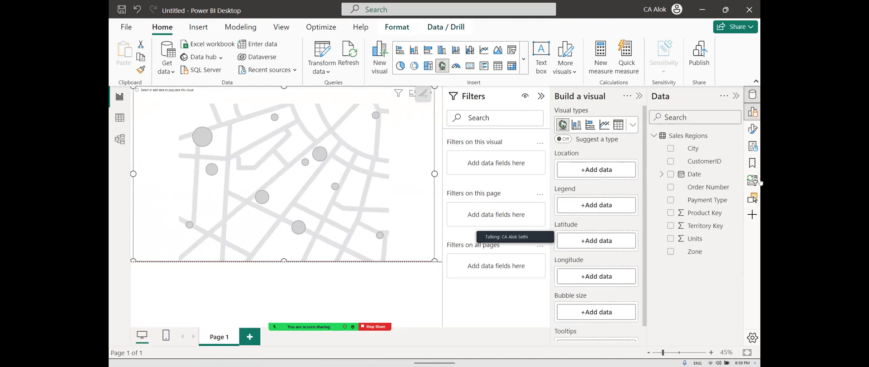
drag(702, 150, 322, 162)
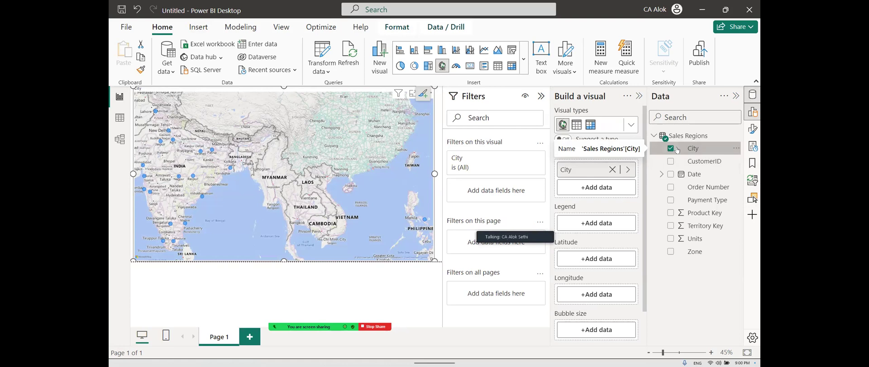
- Convert the City map into a table visual and add the Units field to it
click(504, 66)
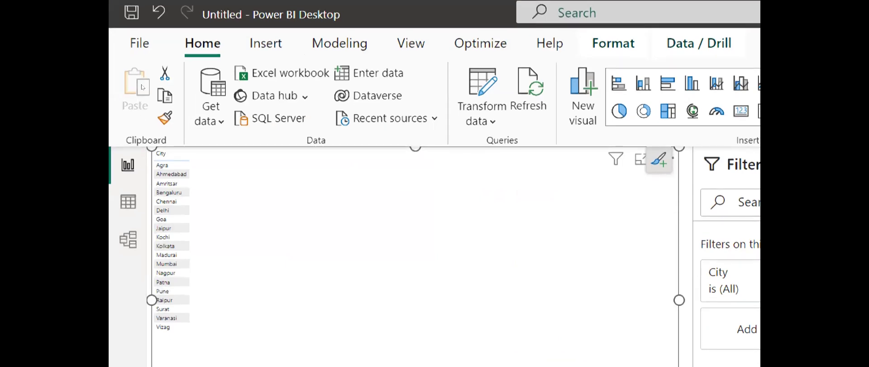
key(super)
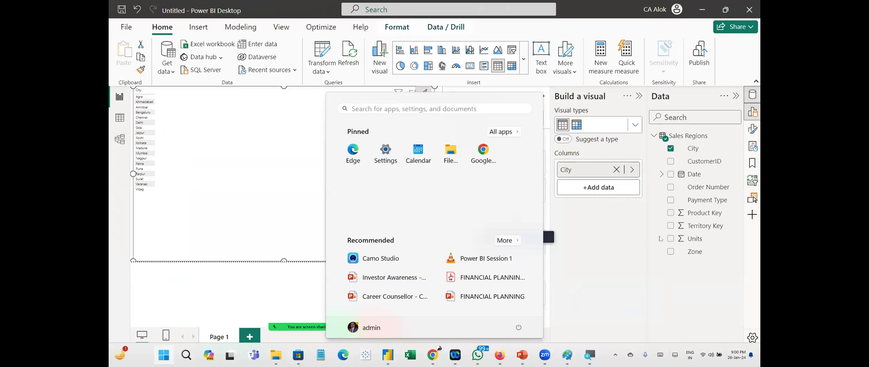
click(673, 240)
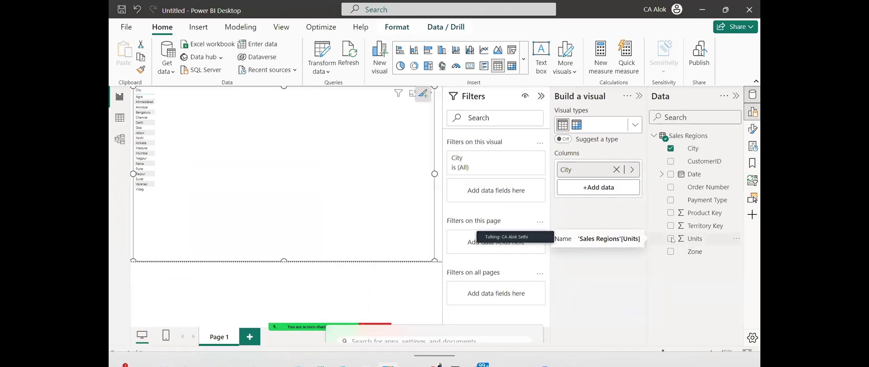
click(672, 240)
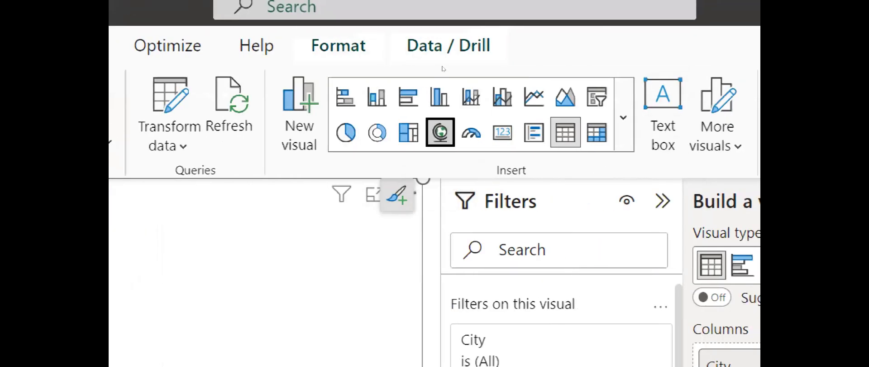
- Convert the table back into a map with Units as bubble size, and add Payment Type as its legend
key(Return)
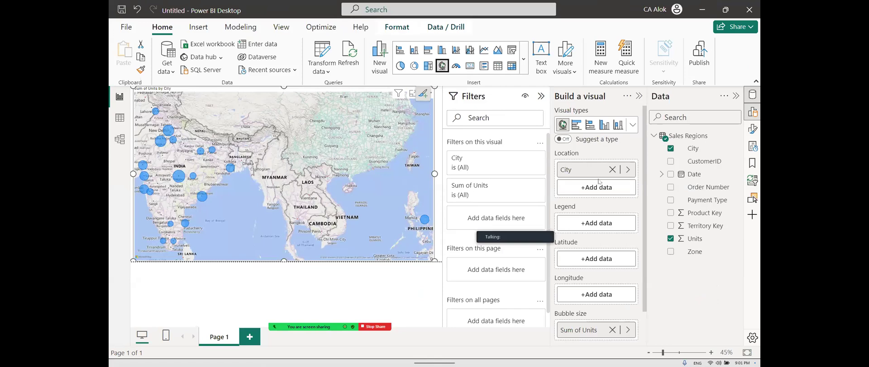
scroll(601, 183, down, 1)
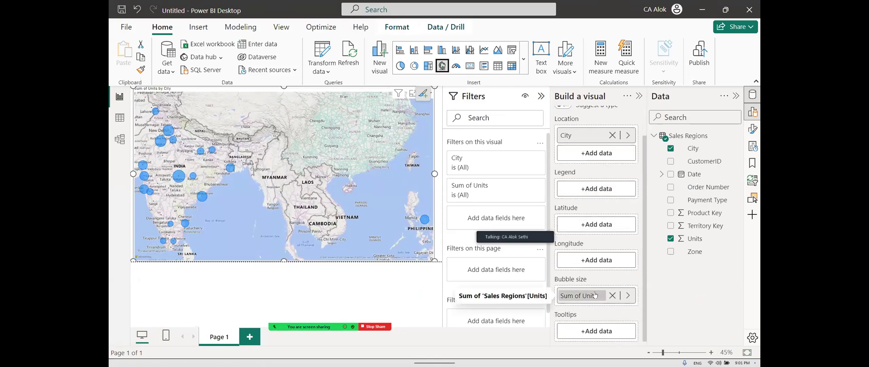
click(596, 193)
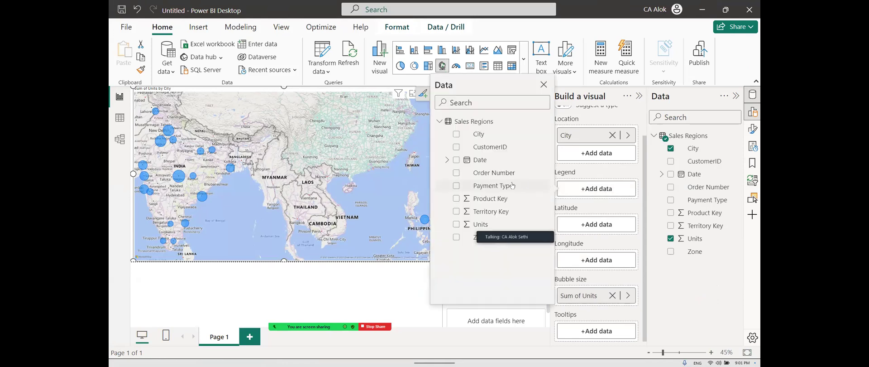
click(456, 187)
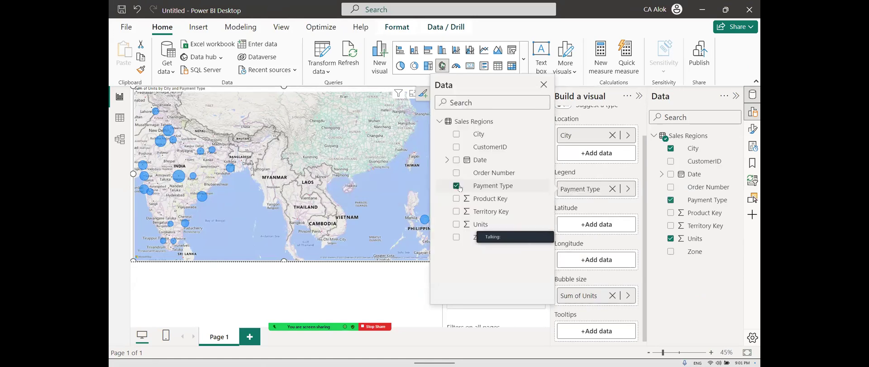
click(312, 227)
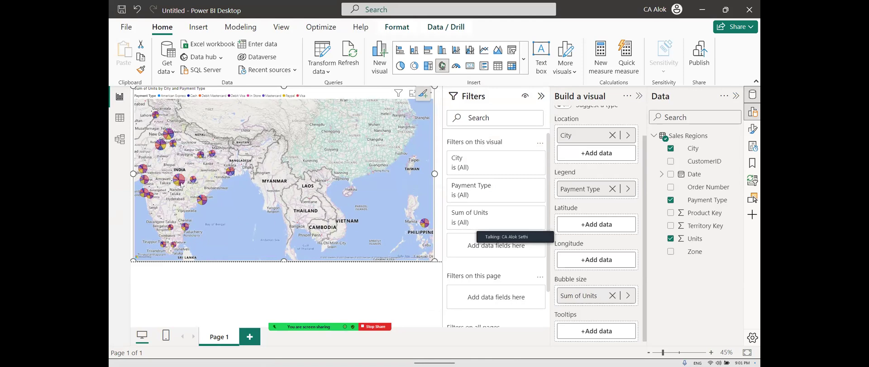
- Convert the map into a table to look over units by city and payment type, and change it to a matrix
mouse_move(181, 185)
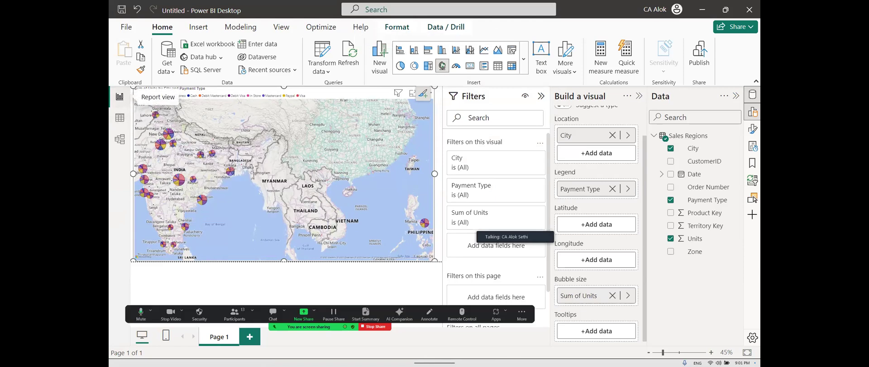
click(497, 67)
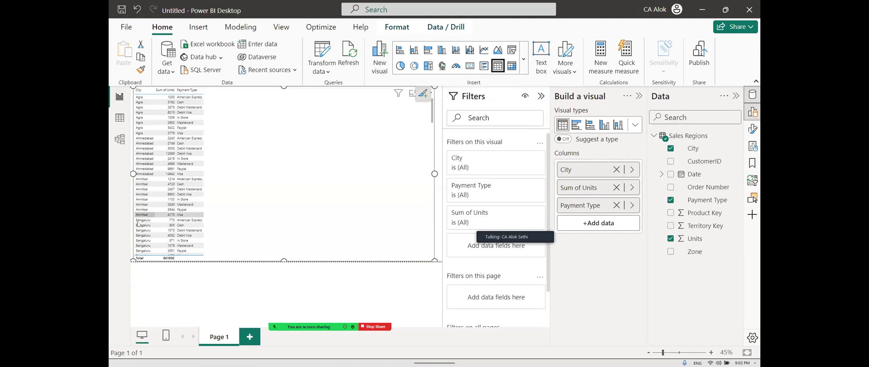
scroll(140, 236, down, 10)
scroll(140, 237, down, 5)
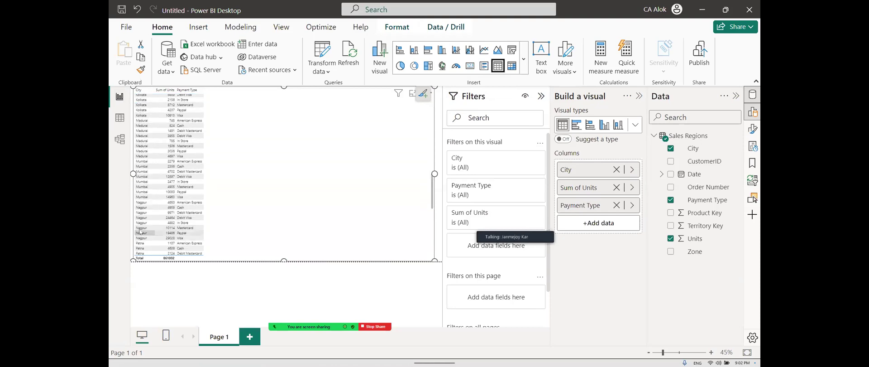
scroll(140, 230, up, 15)
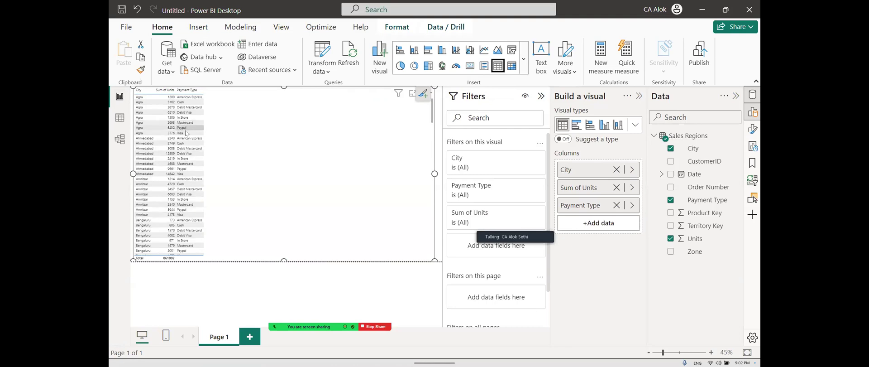
scroll(191, 180, down, 5)
scroll(190, 179, up, 5)
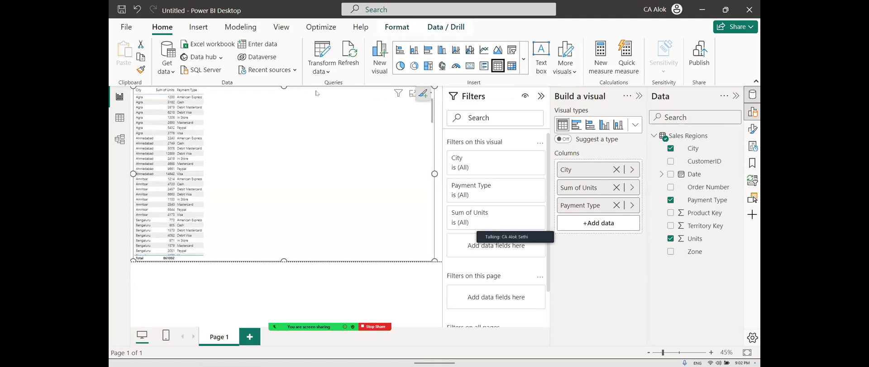
click(512, 67)
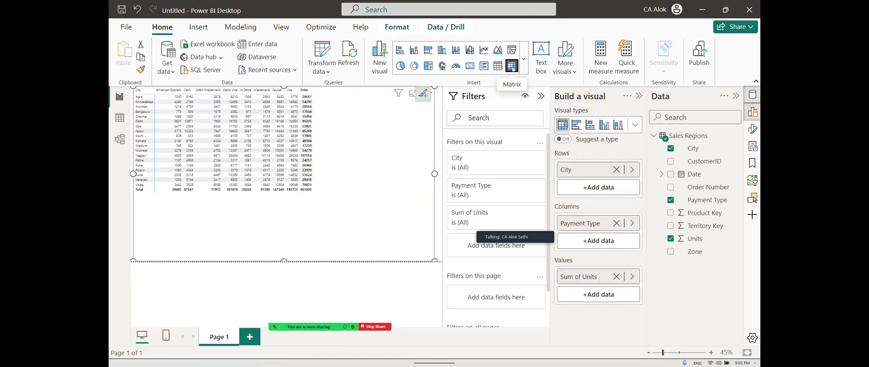